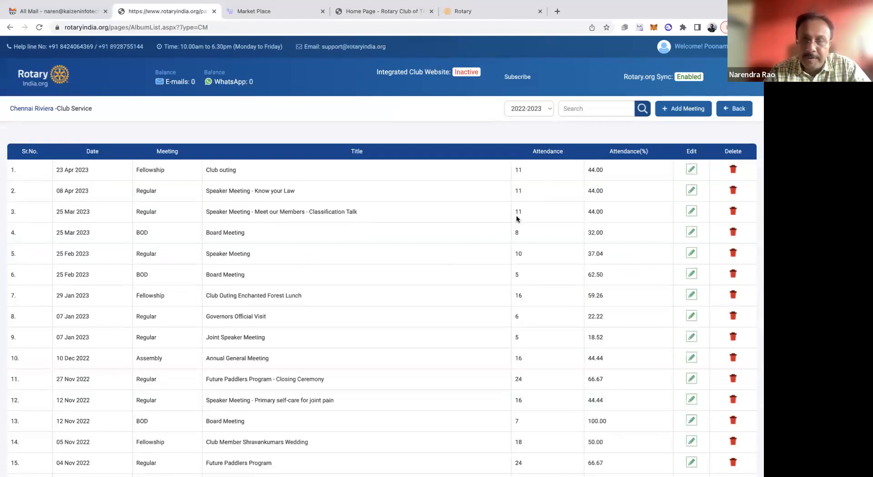
Start a new meeting entry, agree to its content notice, and title it "Club Outing"
click(684, 111)
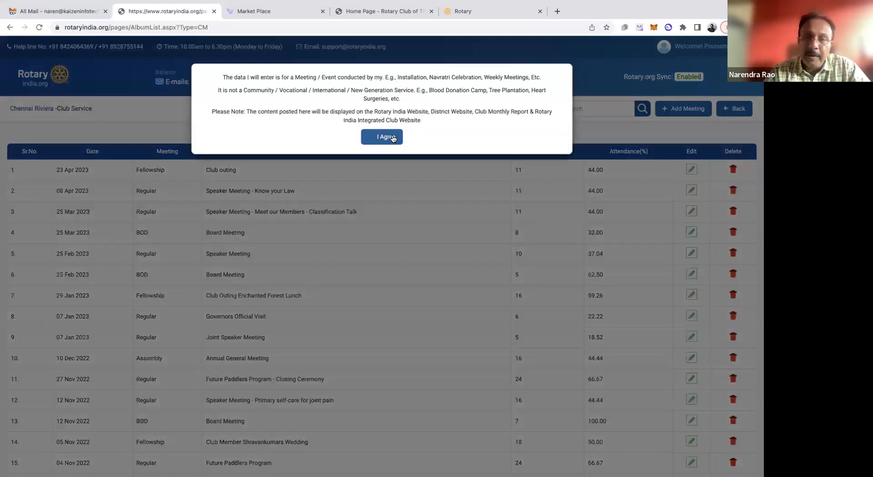
click(392, 138)
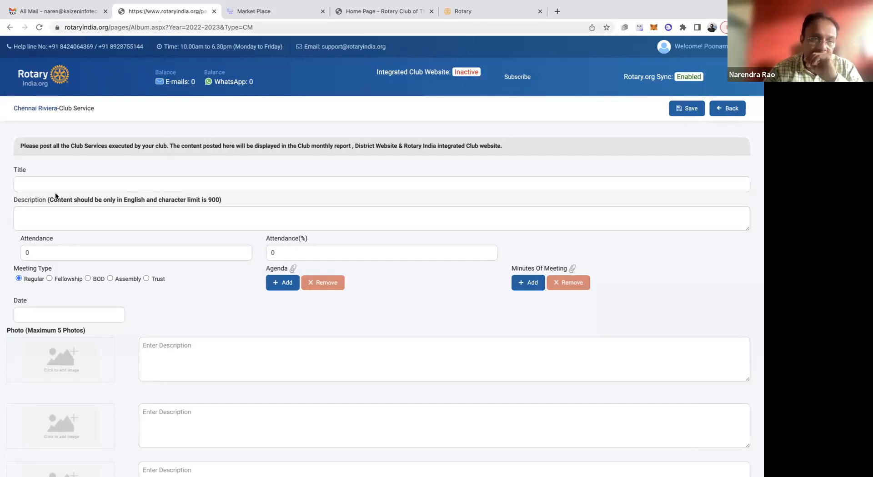
click(65, 185)
text(F)
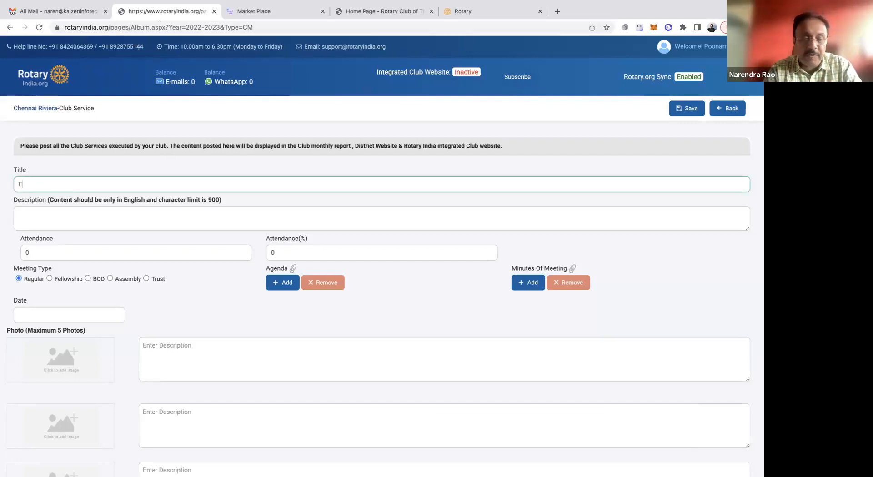
text(ellows)
key(BackSpace)
key(BackSpace)
key(BackSpace)
key(BackSpace)
key(BackSpace)
key(BackSpace)
key(BackSpace)
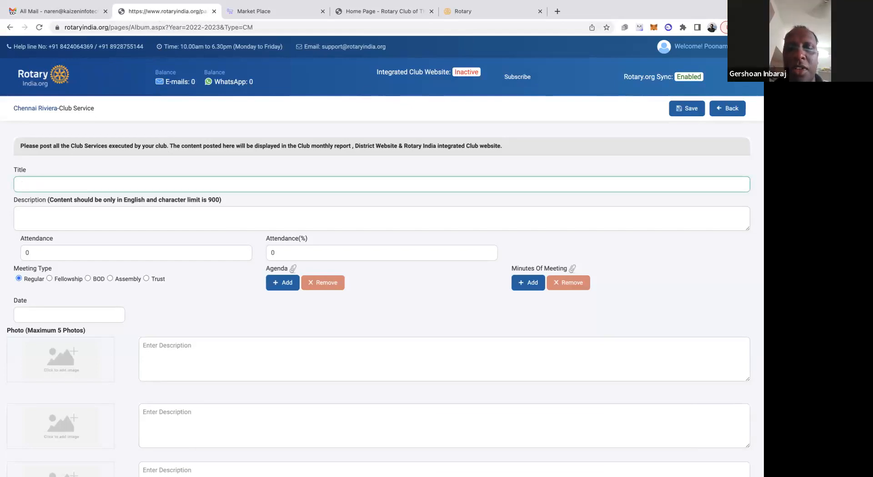
text(Cl)
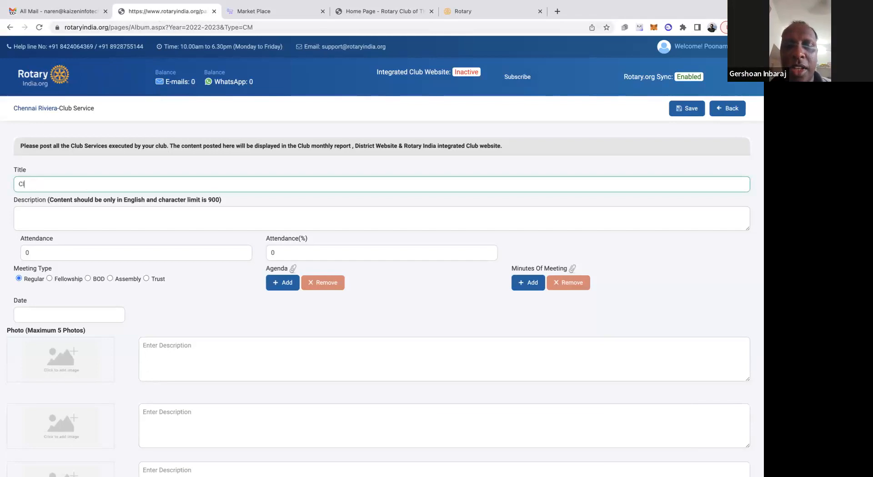
text(ub Outing)
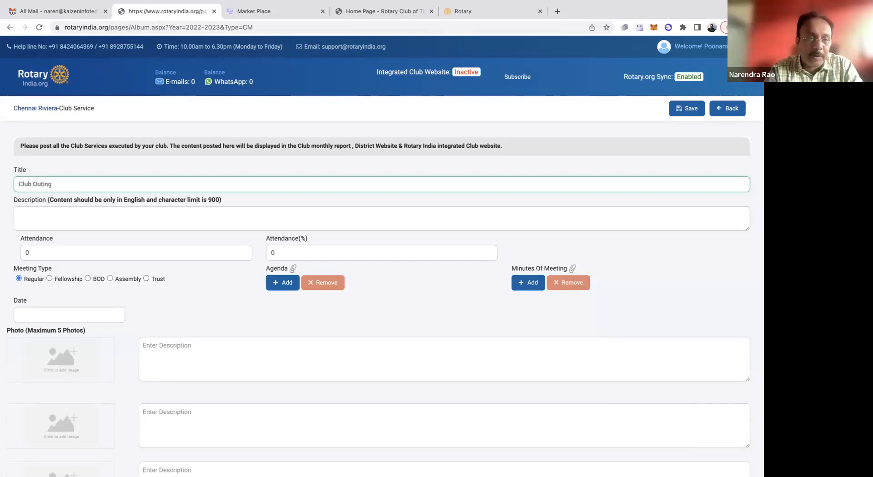
Enlarge the description box and extend the meeting title to "Club Outing - Fellowship"
click(75, 221)
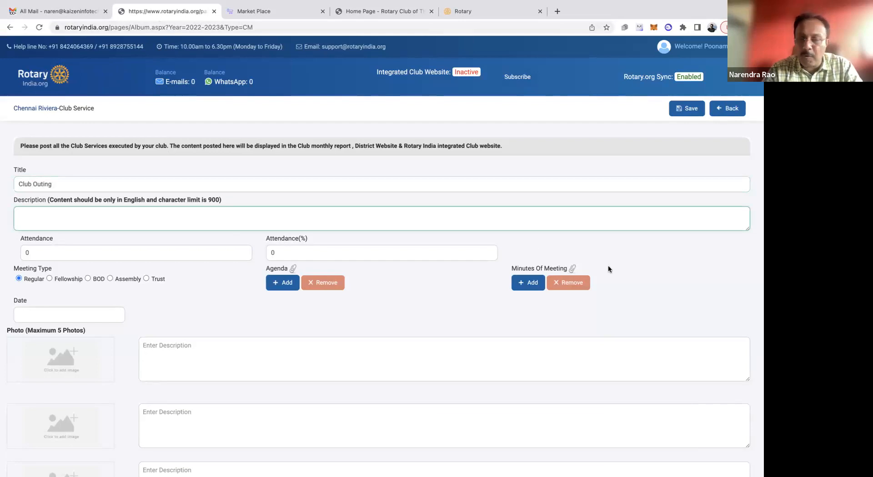
drag(748, 229, 748, 282)
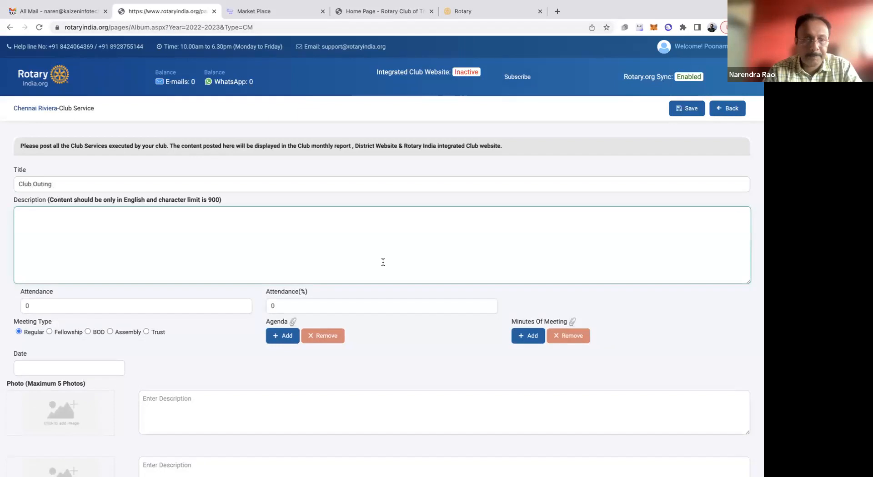
click(80, 184)
text(- Fellowh)
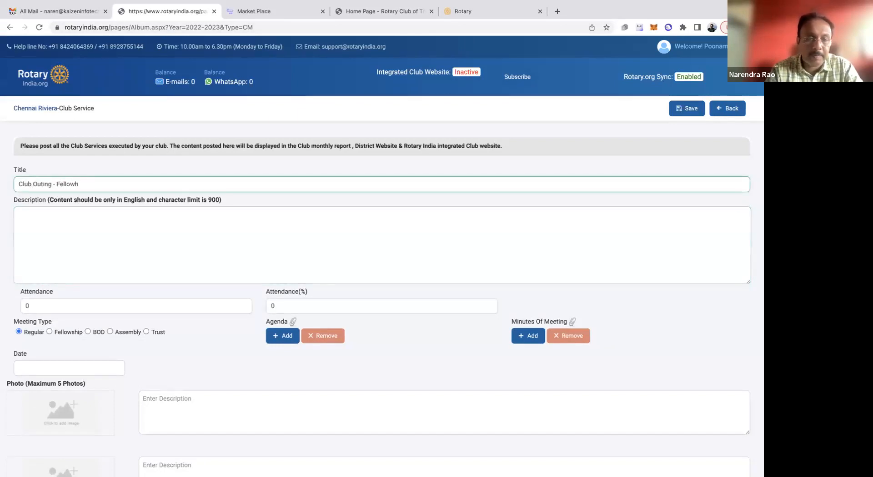
key(BackSpace)
text(ship)
Begin the meeting description with "We had a club picnic at Asthel Resort."
click(98, 221)
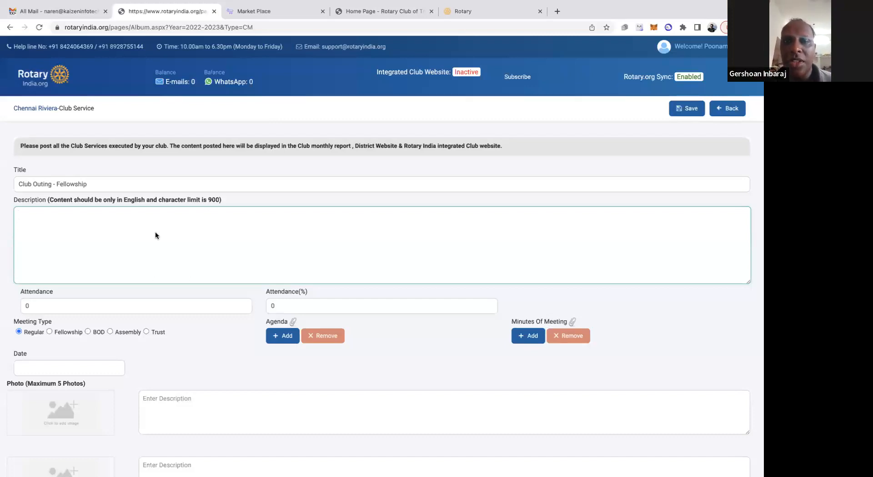
text(sdfsf)
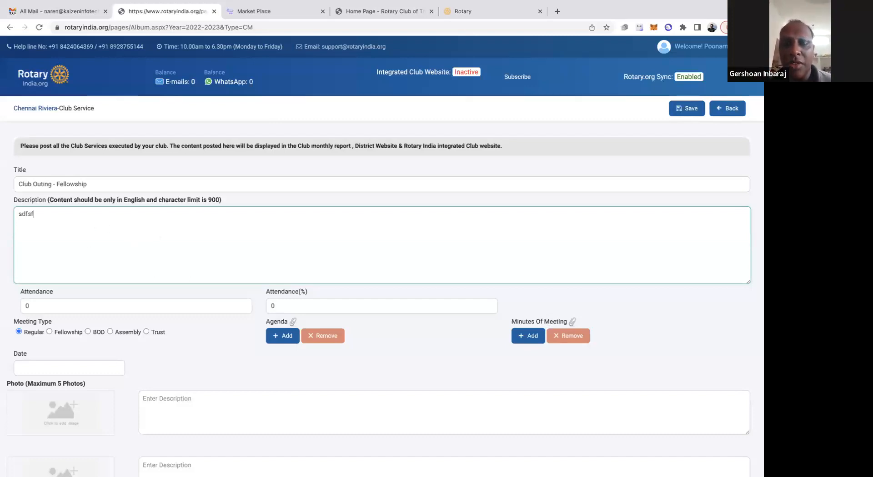
key(BackSpace)
key(BackSpace)
key(BackSpace)
text(We )
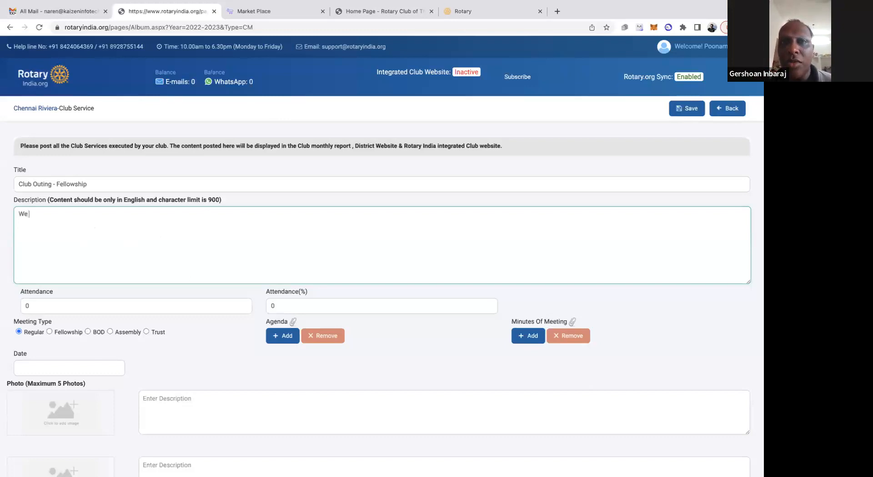
text(had a clu b p)
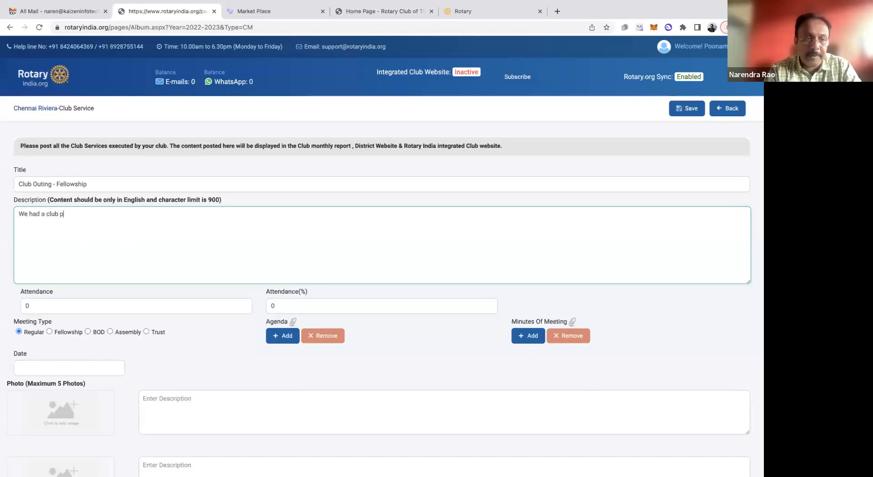
text(icnic for)
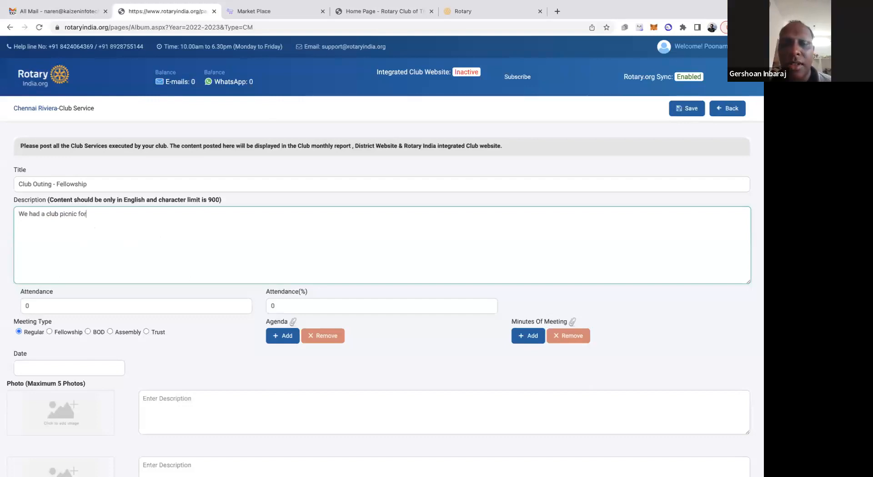
key(BackSpace)
key(BackSpace)
key(BackSpace)
text(at Asth)
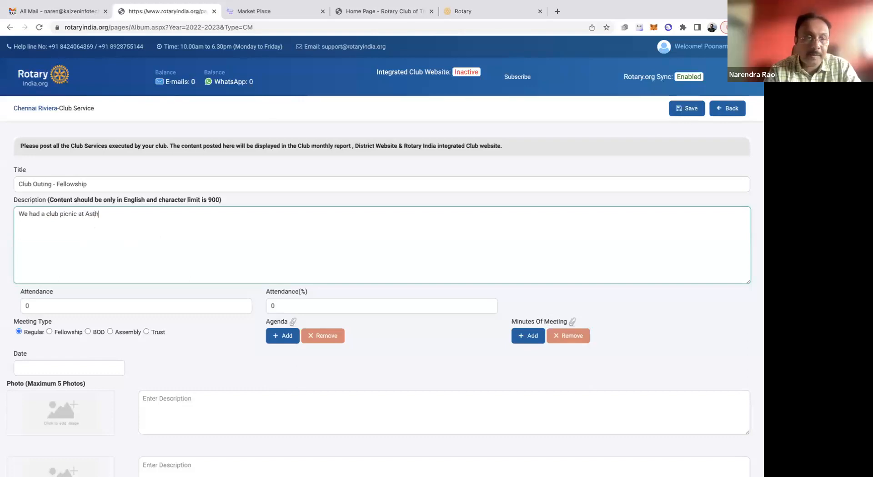
text(el)
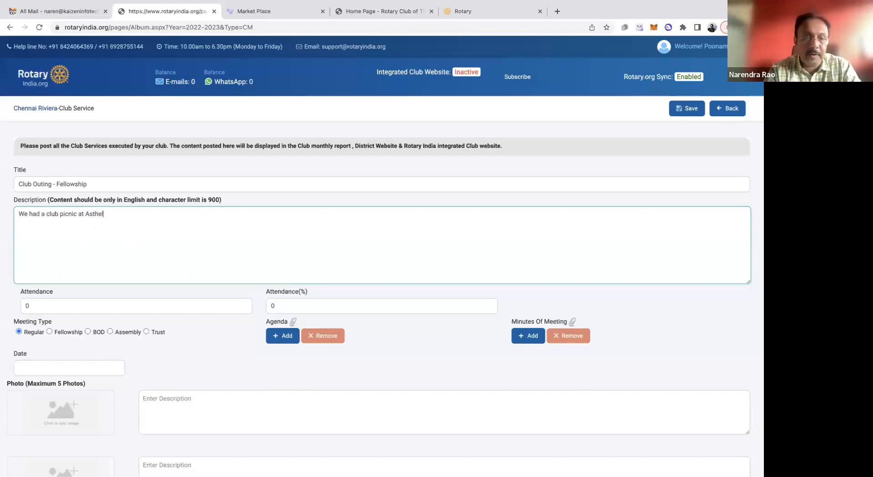
text( Re)
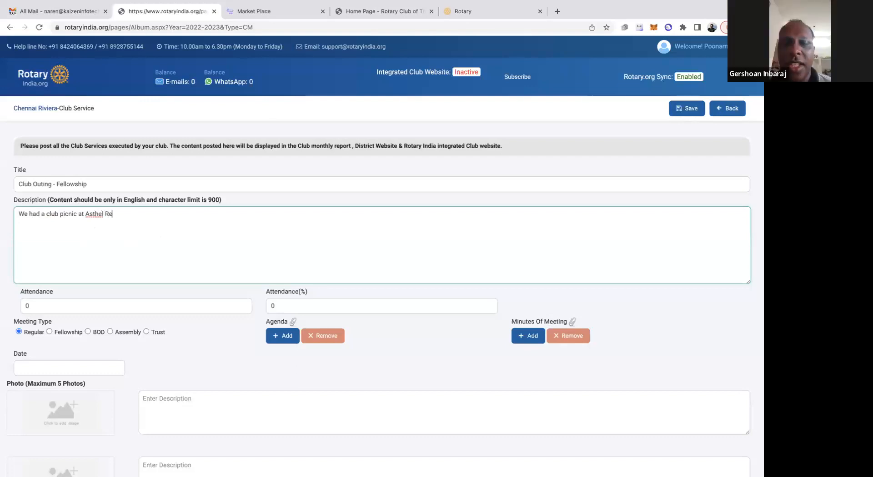
text(sort.)
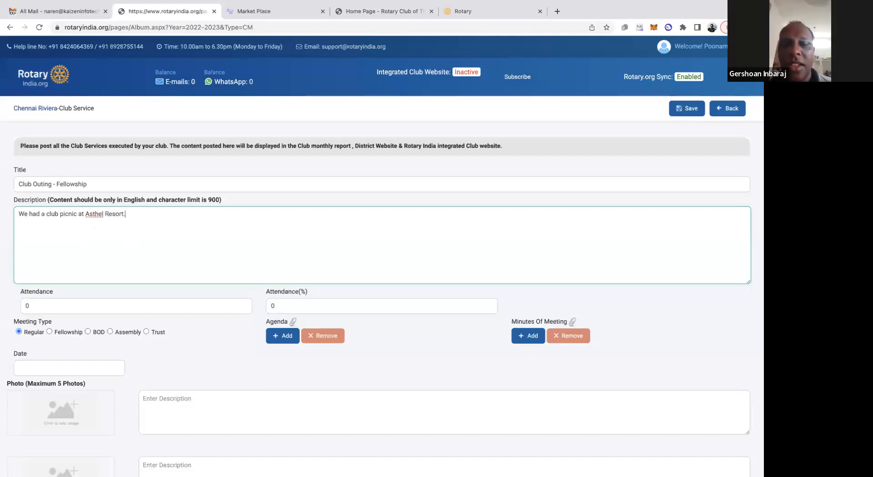
key(BackSpace)
text( . We had )
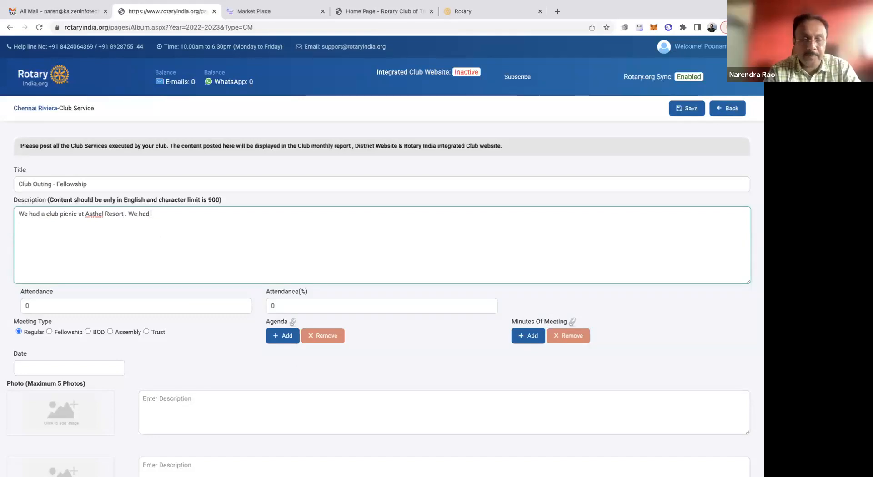
text(most of clu)
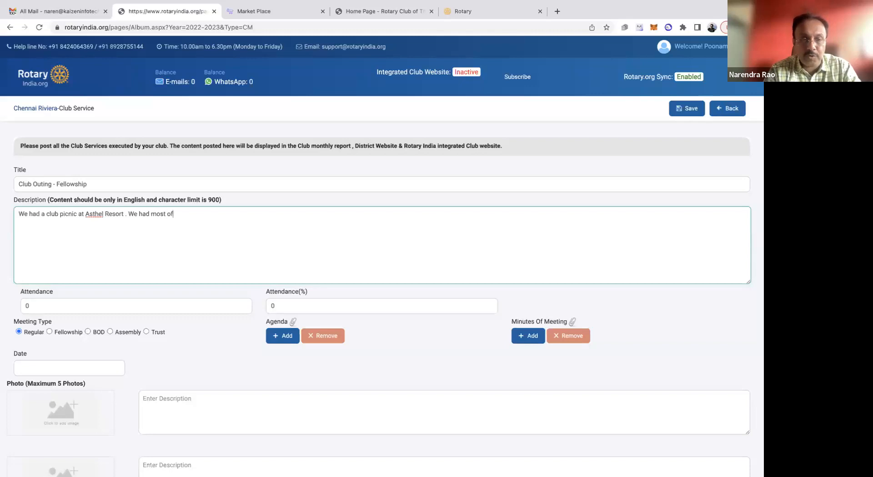
Add "We had most of our club members with anns and annets participated in this Club picnic." to the description
key(BackSpace)
key(BackSpace)
key(BackSpace)
text(of)
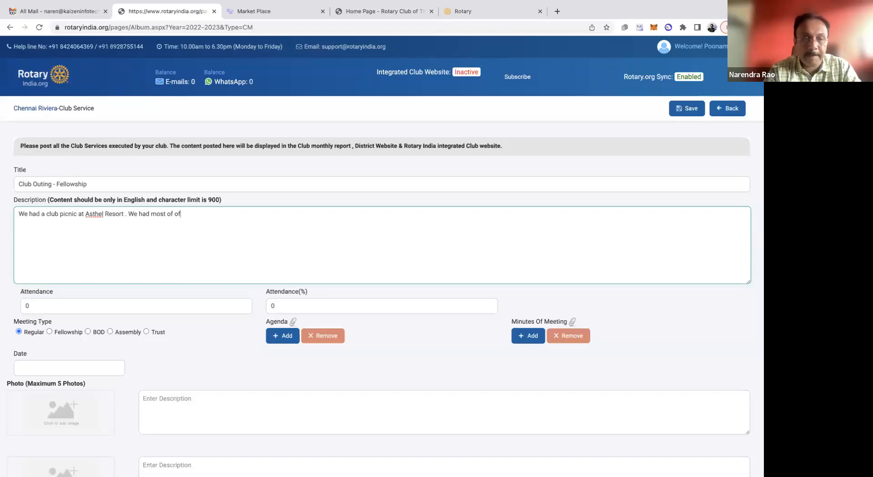
text(ur club memebrs)
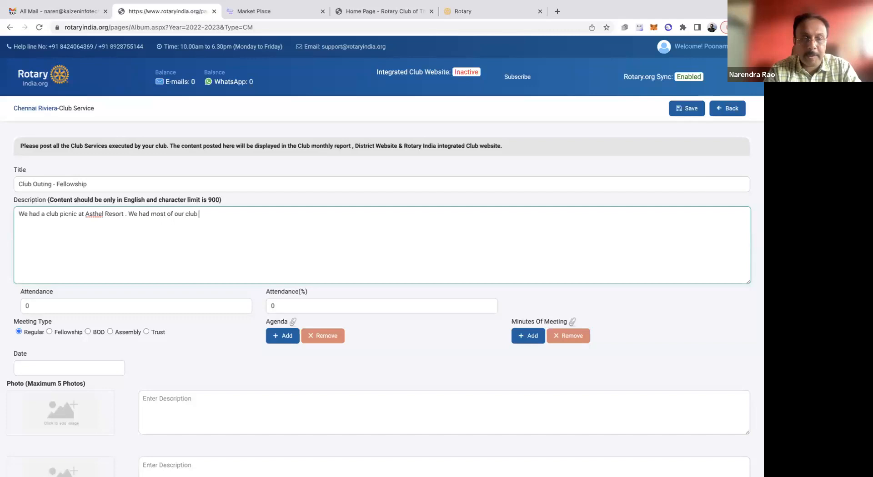
key(BackSpace)
key(BackSpace)
key(BackSpace)
key(BackSpace)
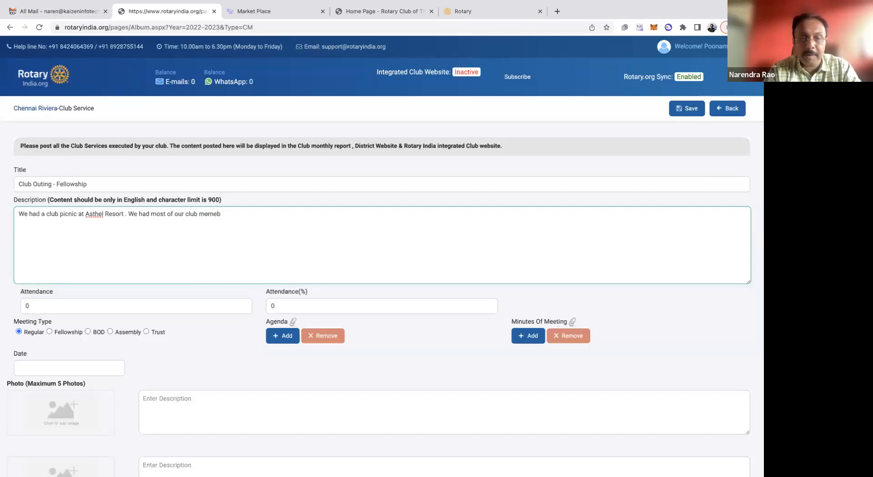
text(bers with anns a)
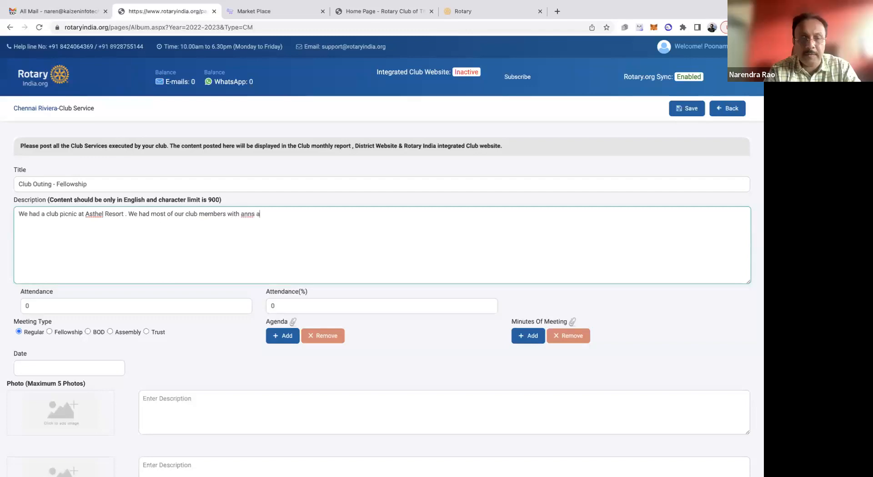
text(nd annets)
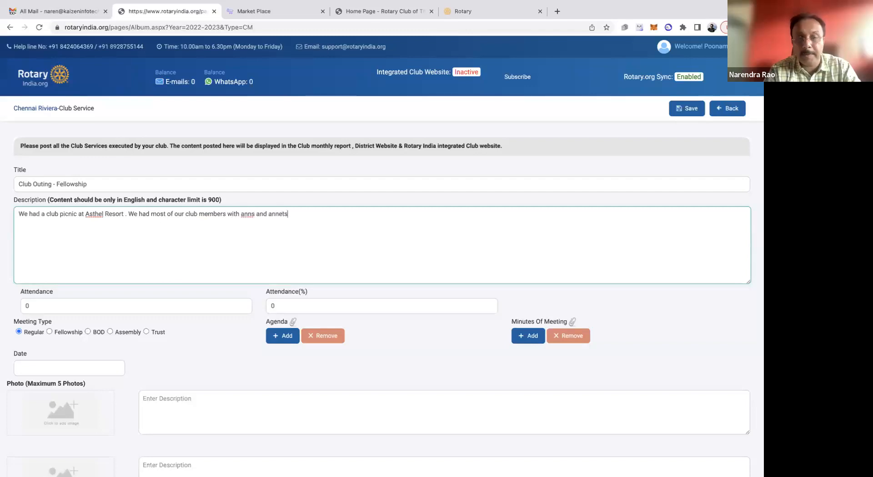
text( participa)
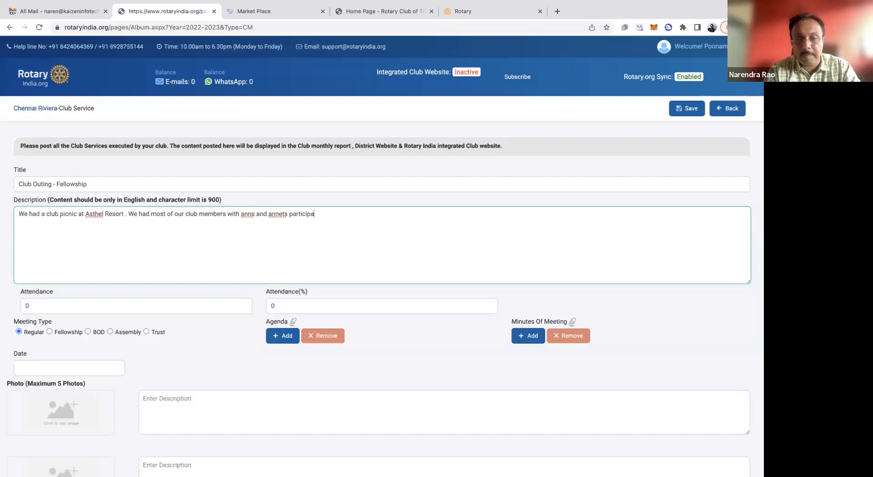
text(ted in this)
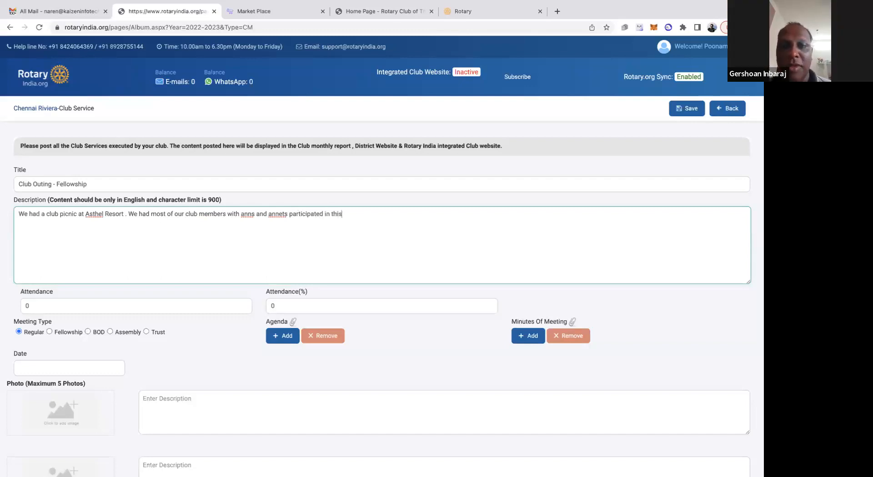
text( Club pli)
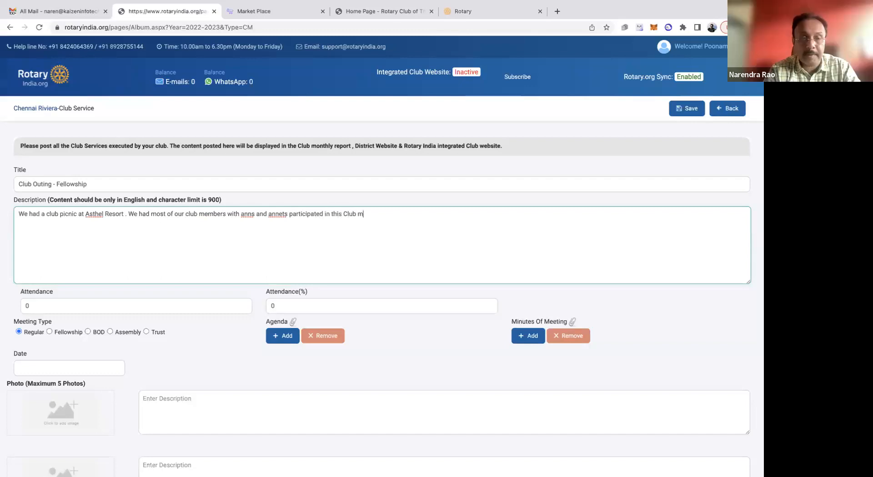
key(BackSpace)
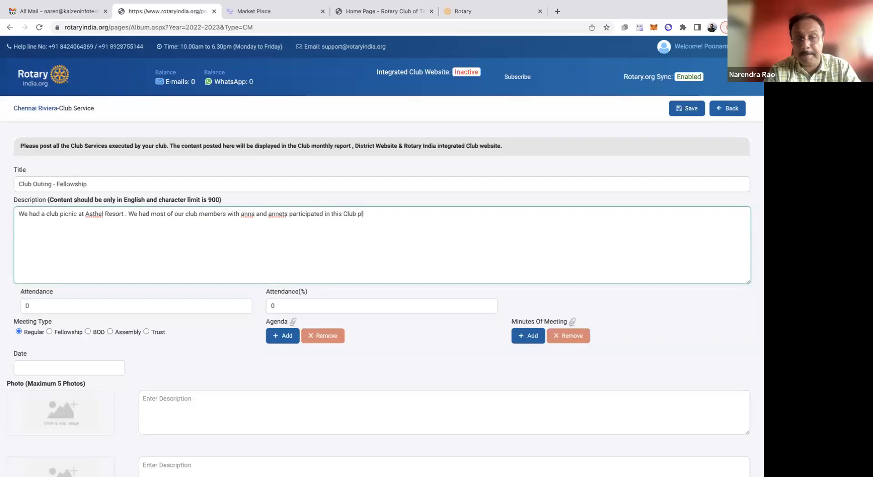
text(cnic.)
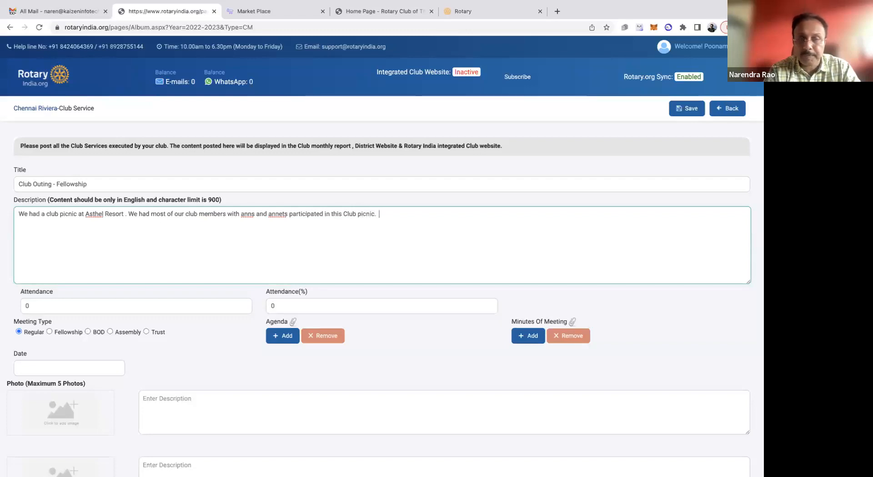
text(  We played soem)
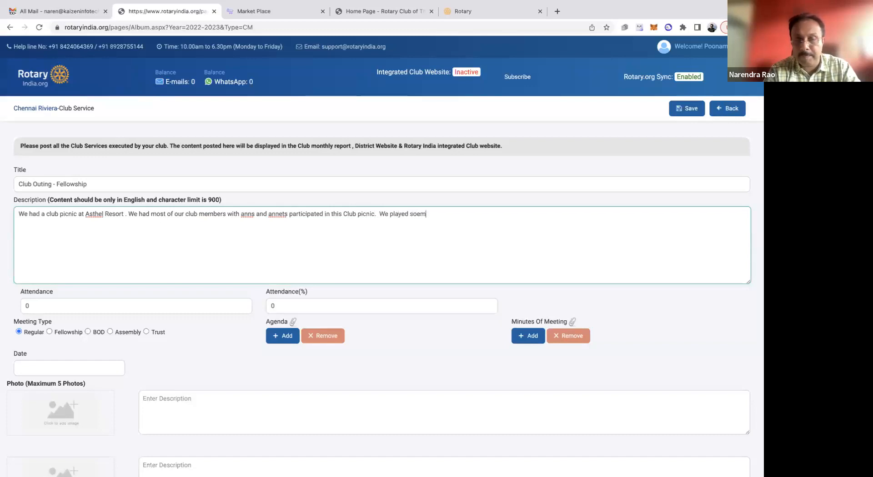
Finish the description with "We played some networking games and had a great fellowship."
key(BackSpace)
text(me )
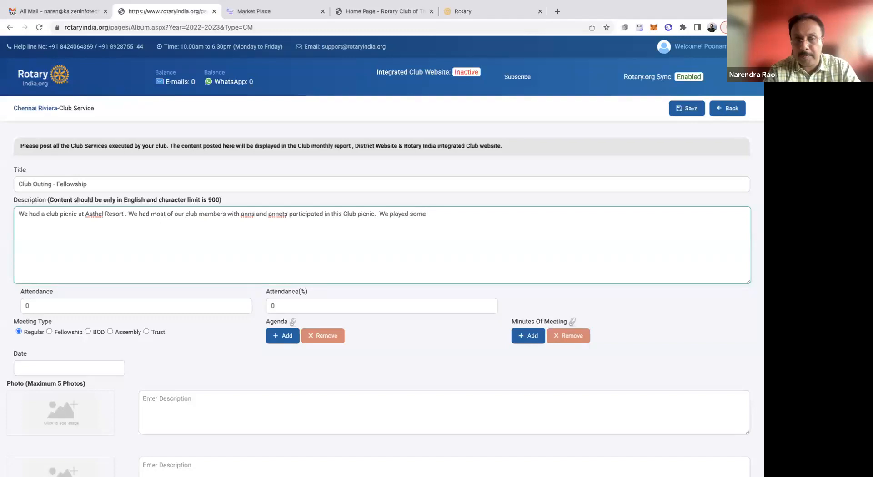
text(networking games and had a great fellowship.)
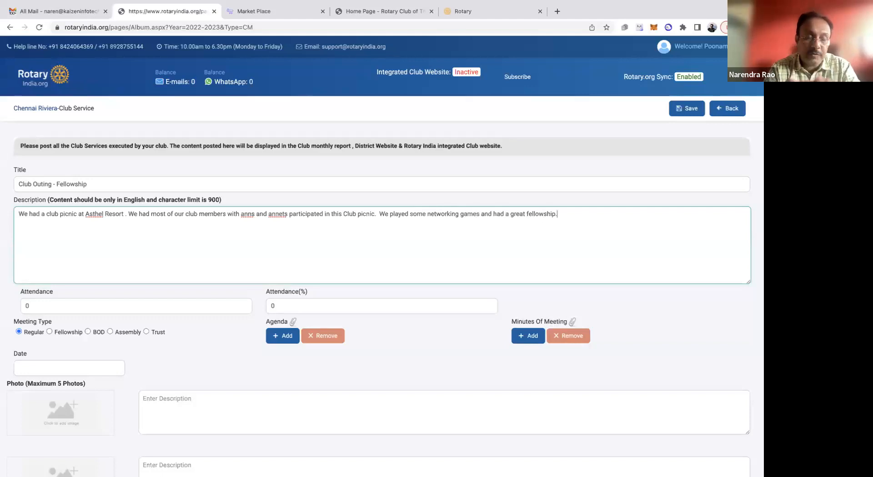
Set the attendance to 25 and the meeting type to Fellowship
click(50, 307)
key(BackSpace)
text(25)
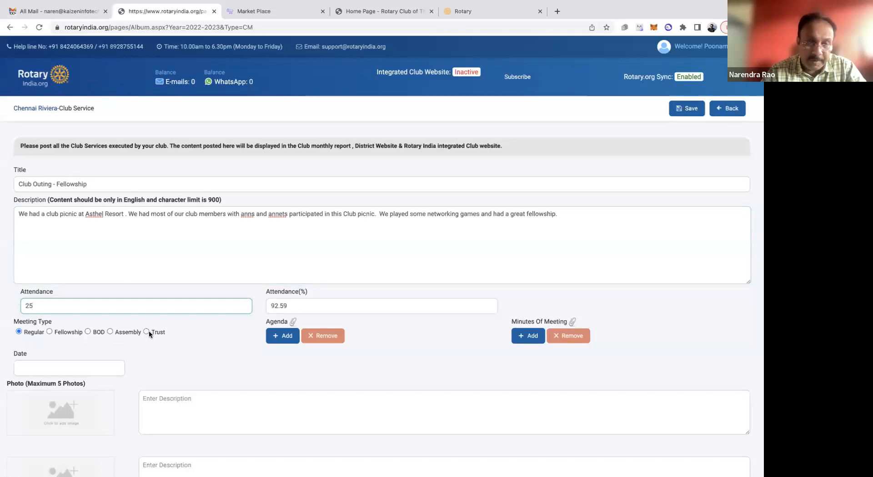
click(49, 333)
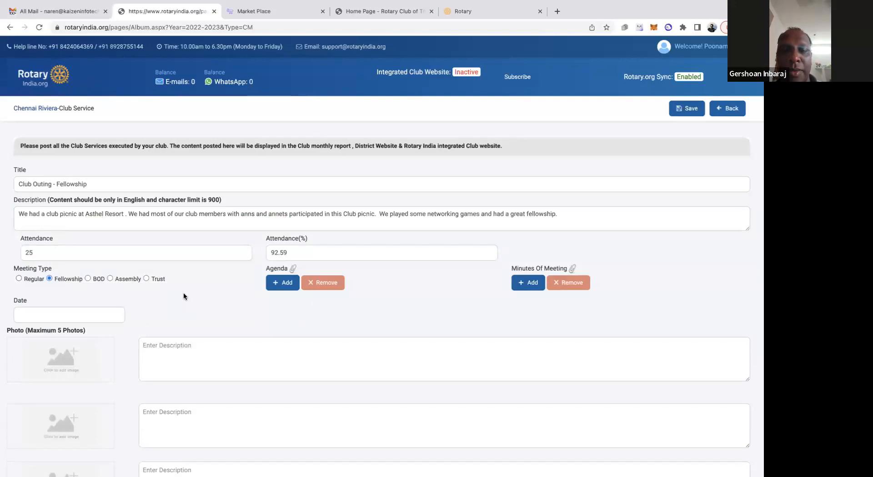
Set the meeting date of the Club Outing - Fellowship entry to 23/04/2023
click(287, 287)
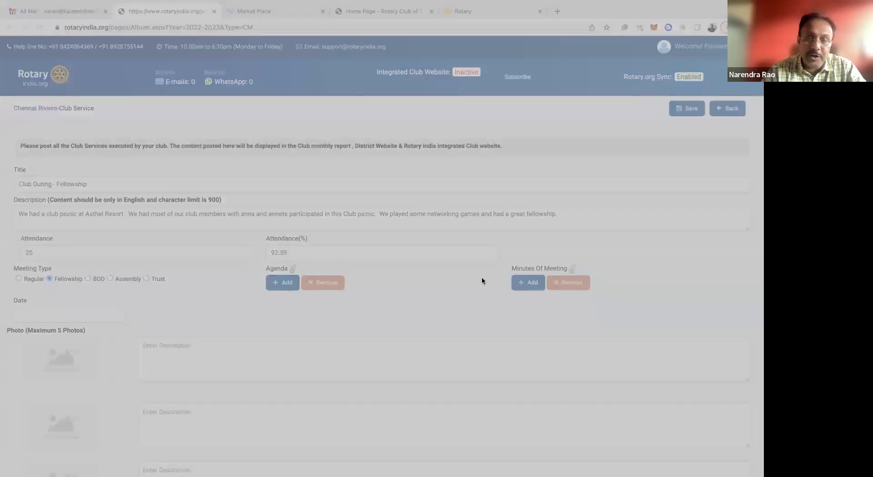
click(629, 375)
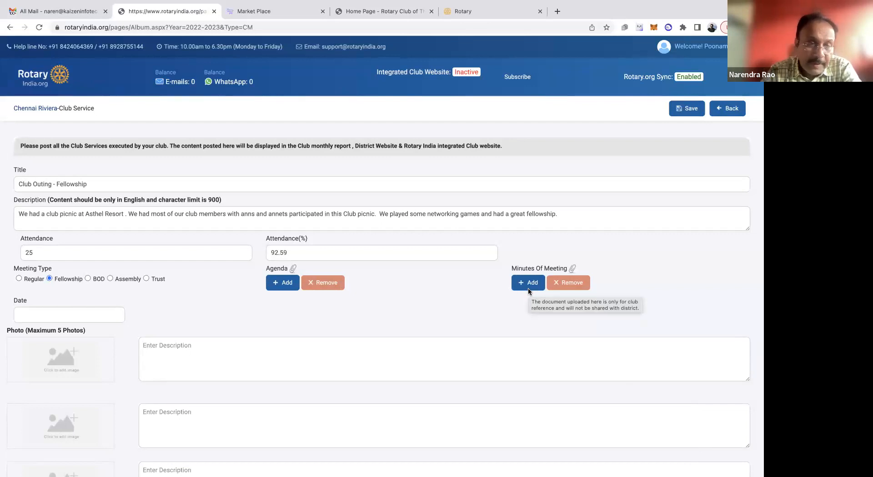
click(103, 313)
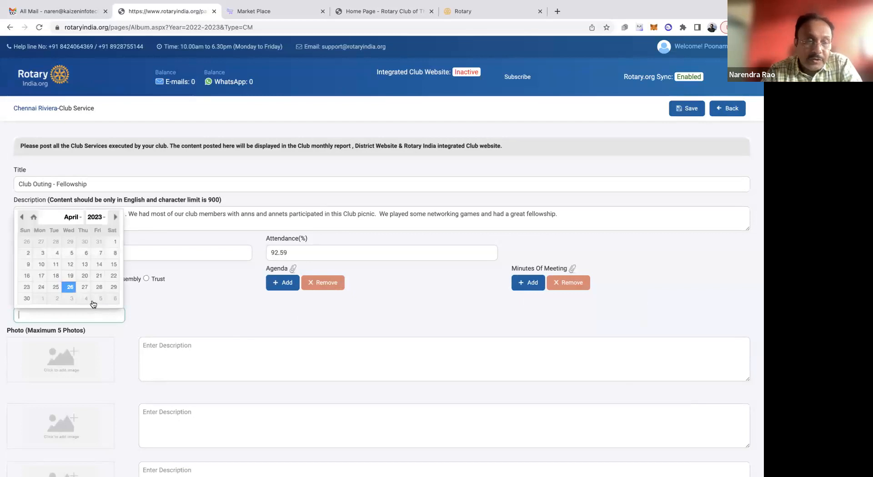
click(26, 287)
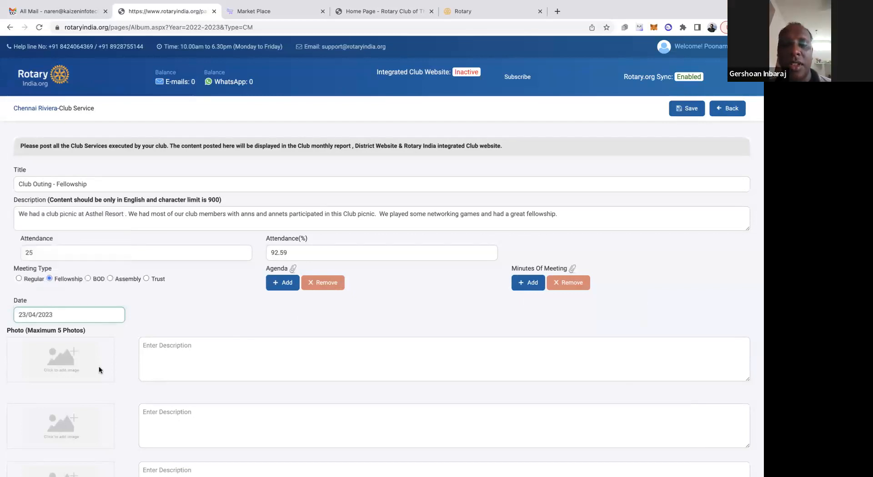
scroll(93, 364, down, 1)
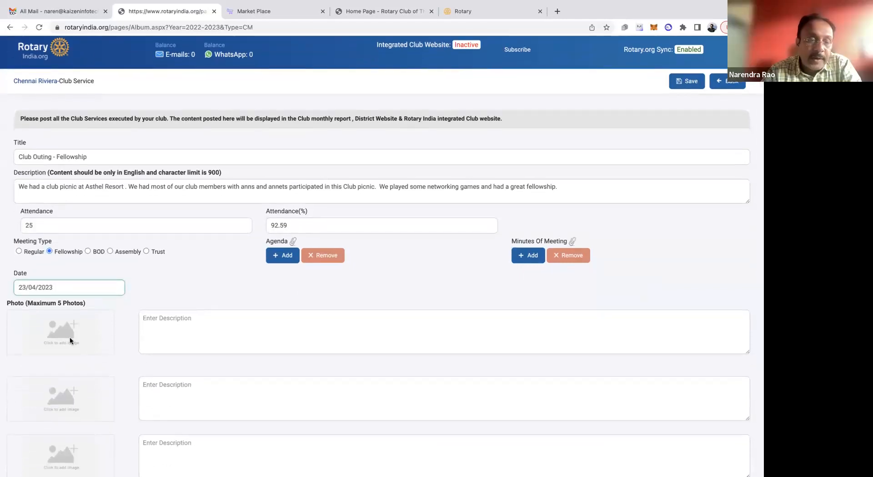
scroll(71, 340, down, 4)
key(super+bracketleft)
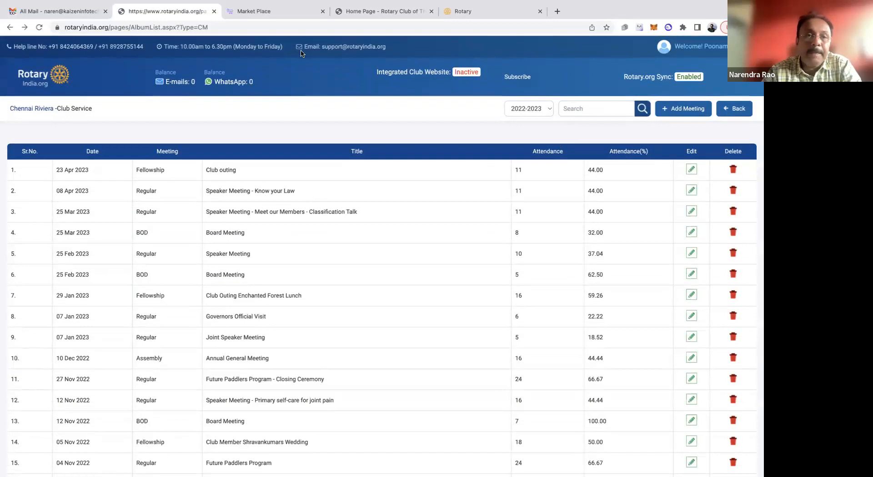
Return to the blank club service meeting form and enter "Club Picnic" as the title
click(25, 28)
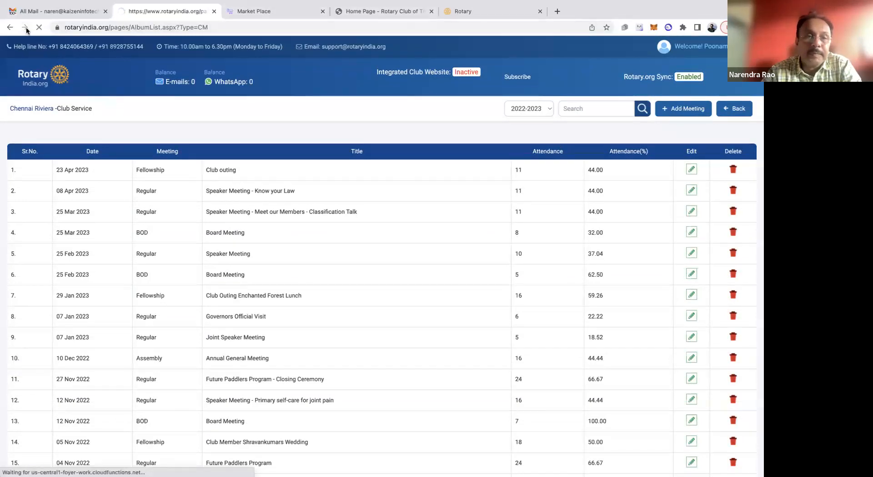
scroll(147, 271, up, 5)
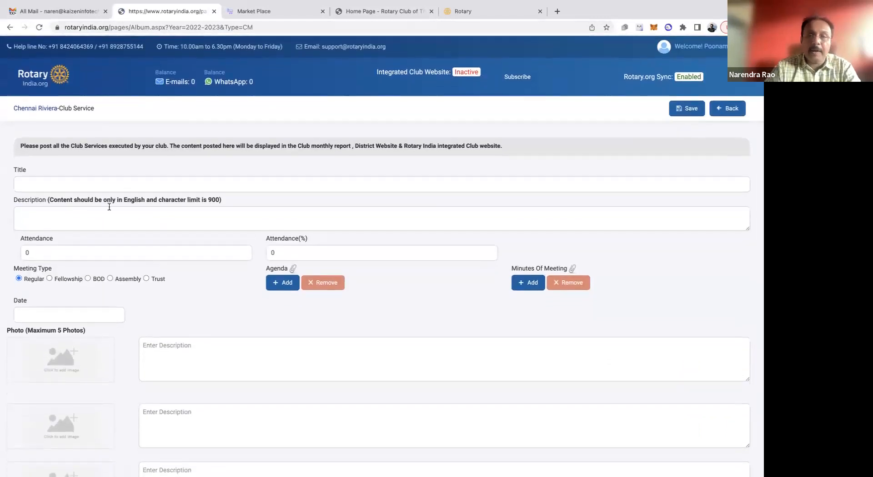
click(170, 179)
text(CLub)
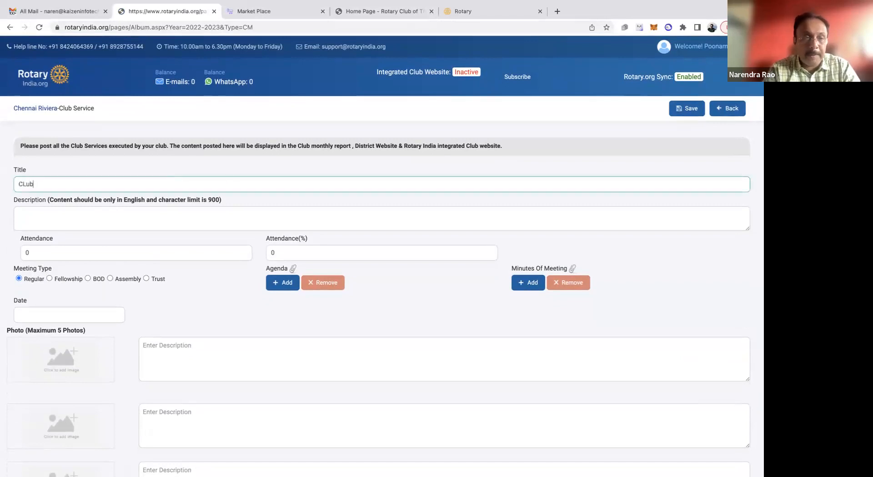
key(BackSpace)
key(BackSpace)
key(BackSpace)
text(lub P)
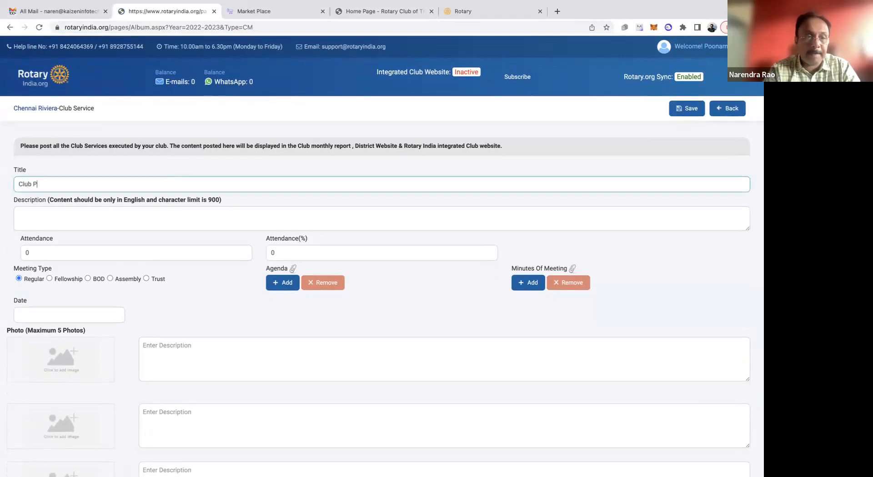
text(icnic)
Begin the meeting description with "We had our annual club picnic at Asthel Resort"
click(131, 217)
text(We d)
key(BackSpace)
text(had o)
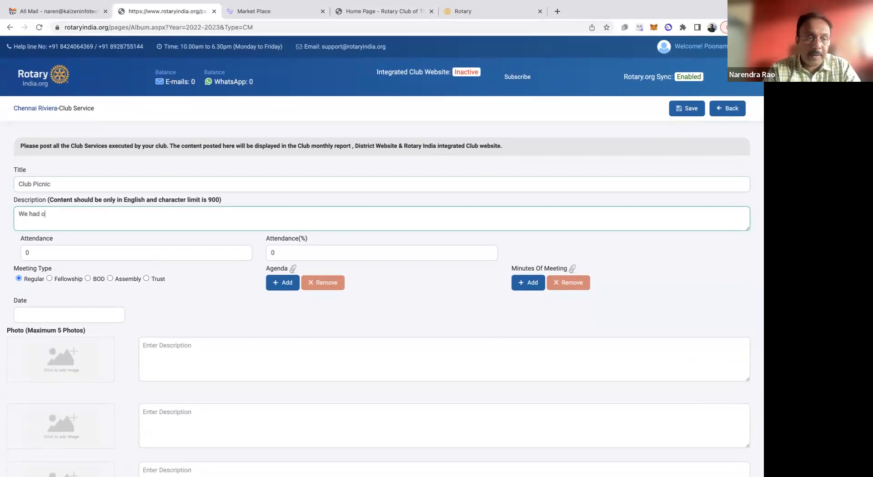
text(ur annu)
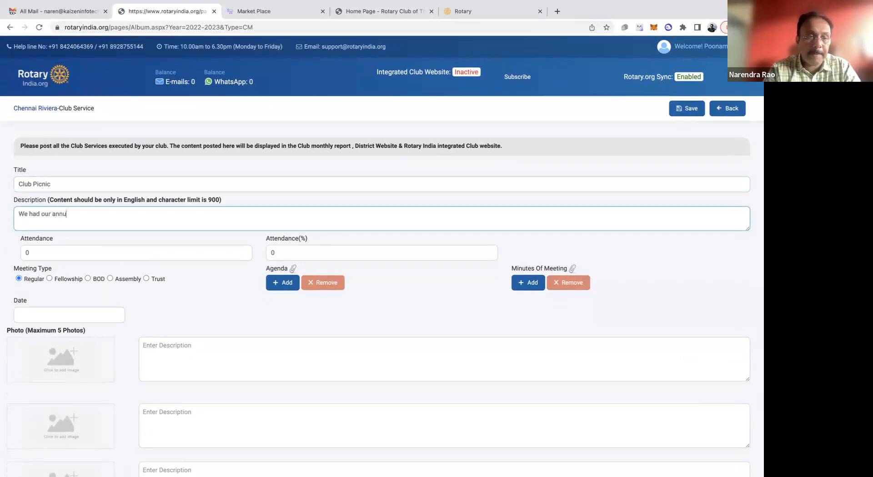
text(al club m)
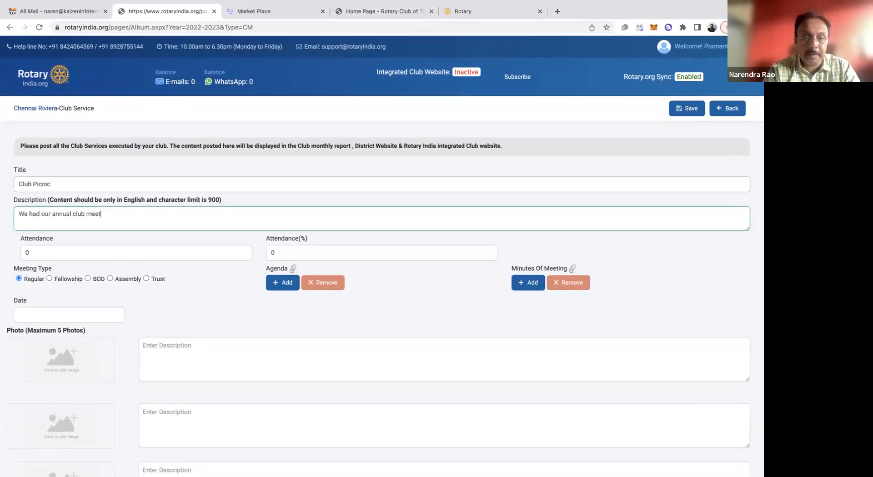
key(BackSpace)
text(picn)
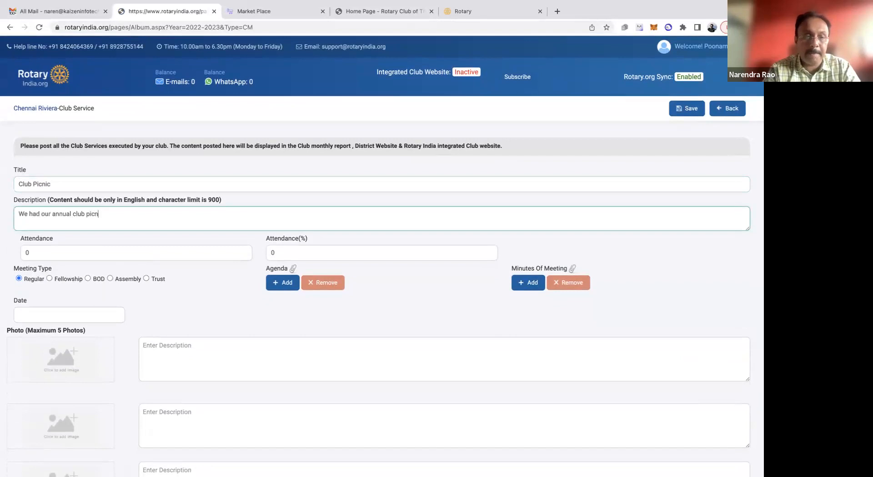
text(ic at)
text( Ashe)
text(he)
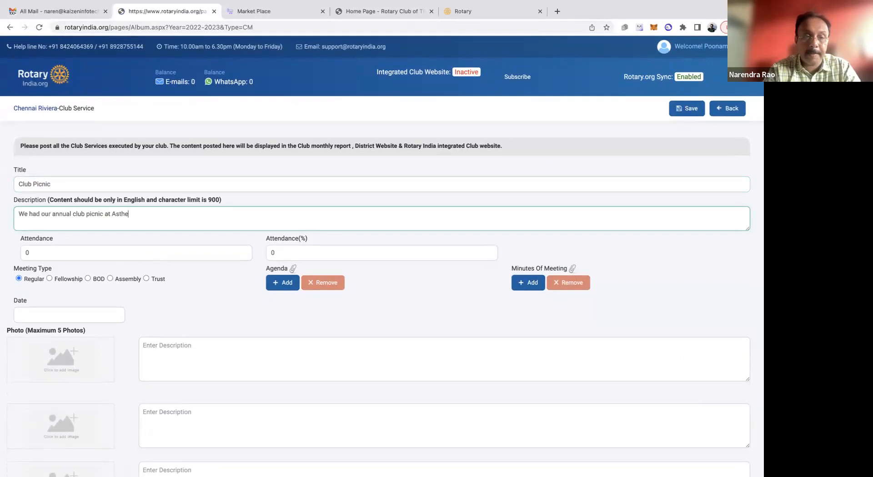
text(l Reso)
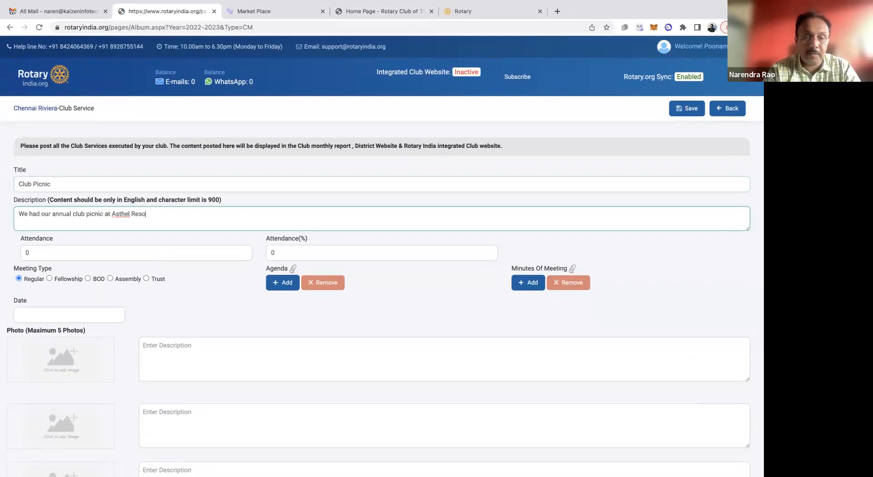
text(rt, Cha)
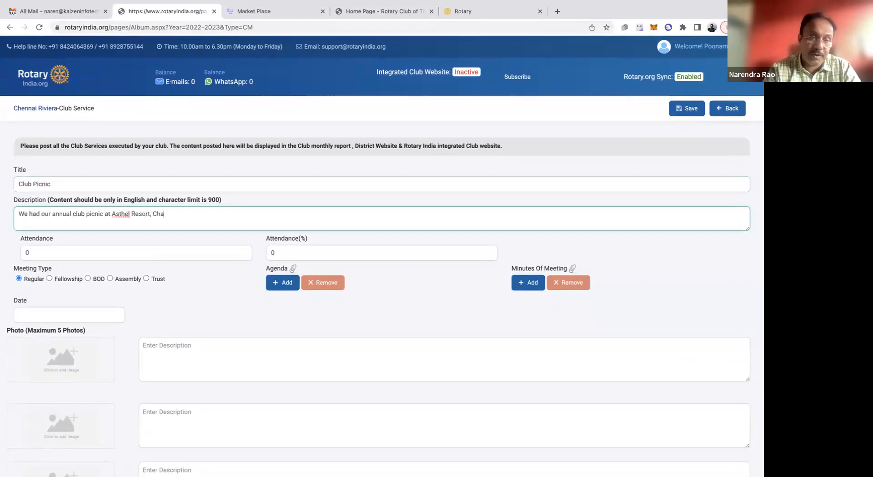
Complete the description's first sentence with "Chennai." and start the second one with "We had"
key(BackSpace)
key(BackSpace)
key(BackSpace)
key(BackSpace)
text(at the)
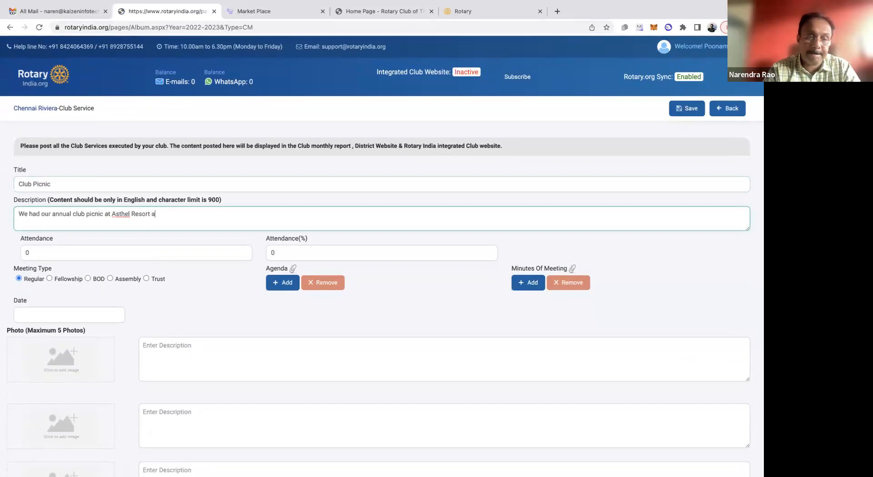
key(BackSpace)
key(BackSpace)
key(BackSpace)
key(BackSpace)
key(BackSpace)
key(BackSpace)
key(BackSpace)
text(Chennai.  We had)
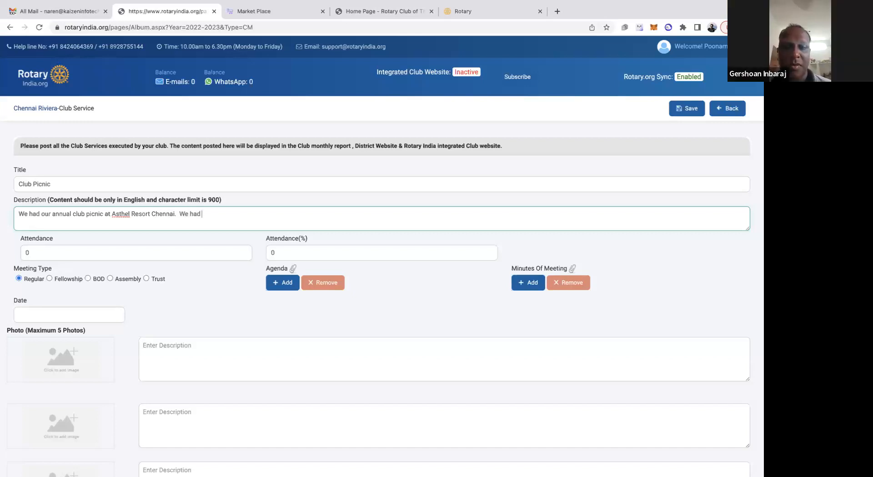
text( ann)
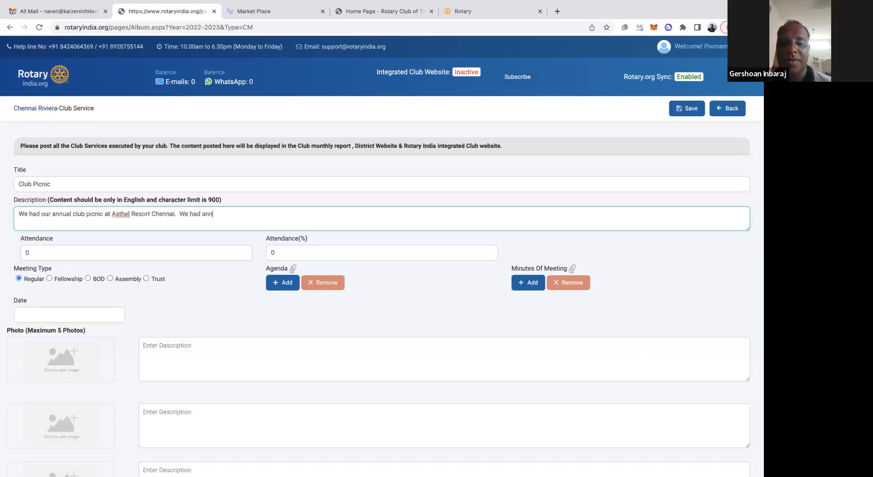
text(s and ann)
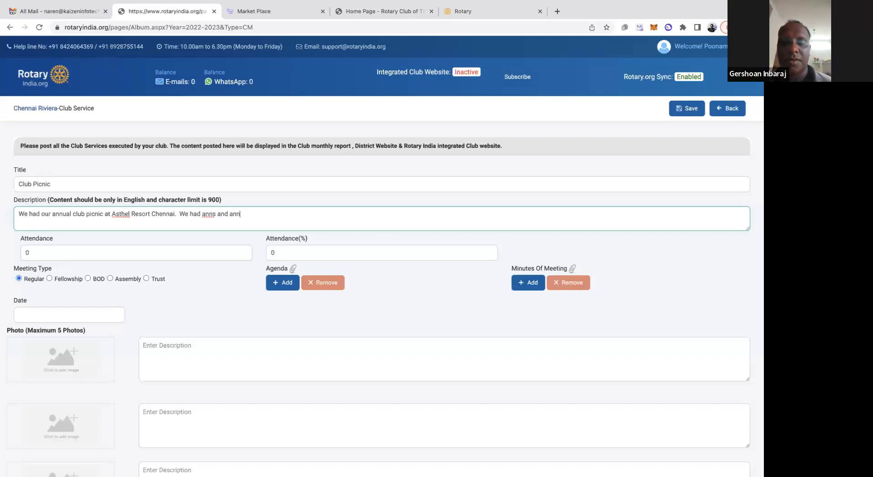
text(ets of our me)
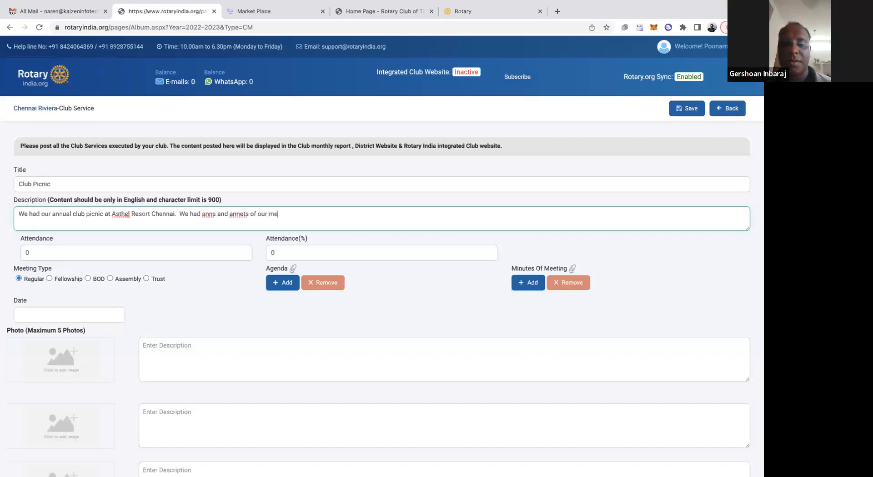
text(mbers part)
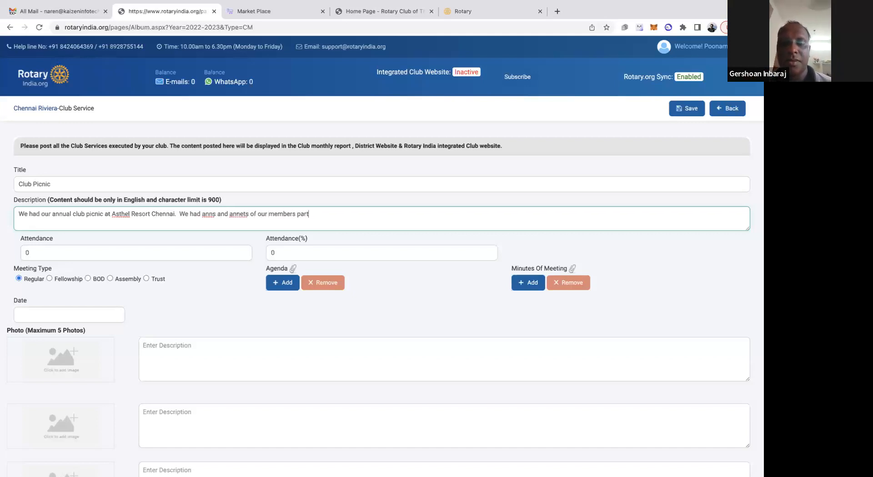
text(icipated in this. Exceel)
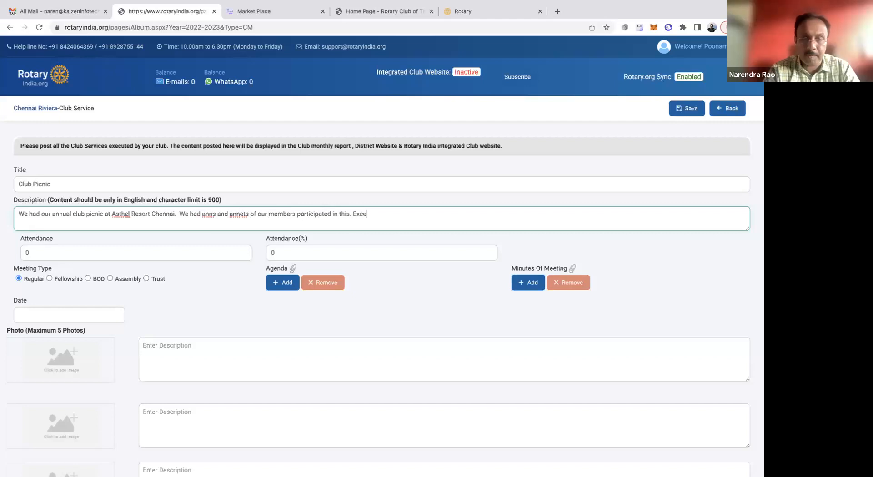
Finish the description with "Excellent Networking and fellowship and great bonding was the outcome of this picnic."
key(BackSpace)
key(BackSpace)
text(llent )
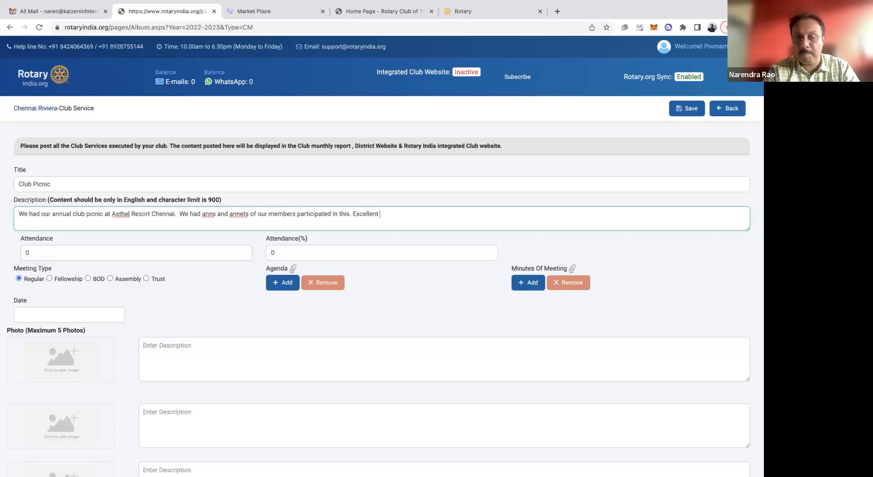
text(Networ)
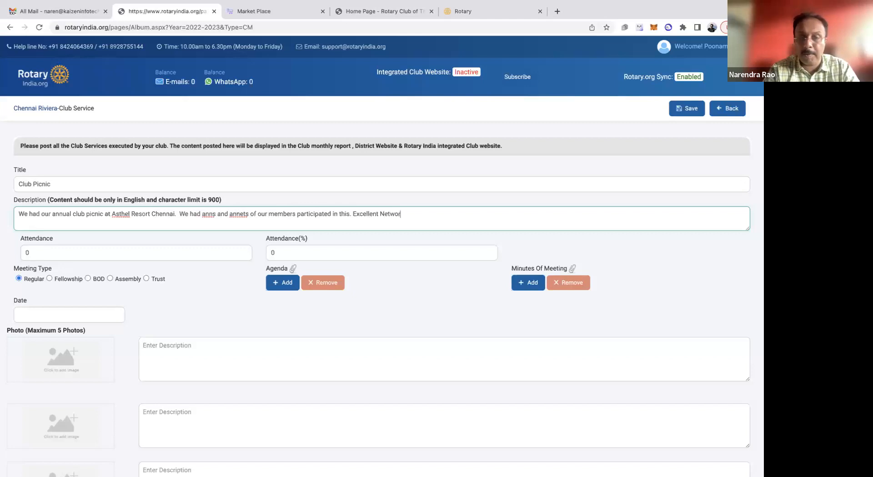
text(king and f)
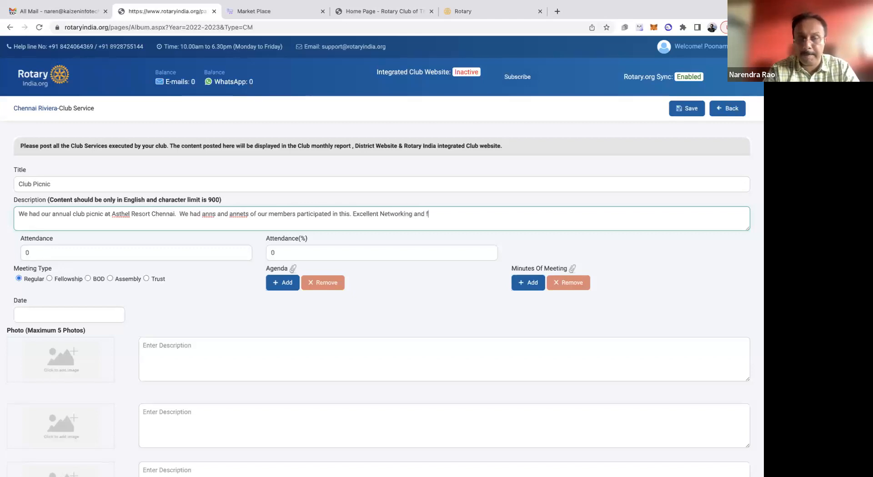
text(ellowship an)
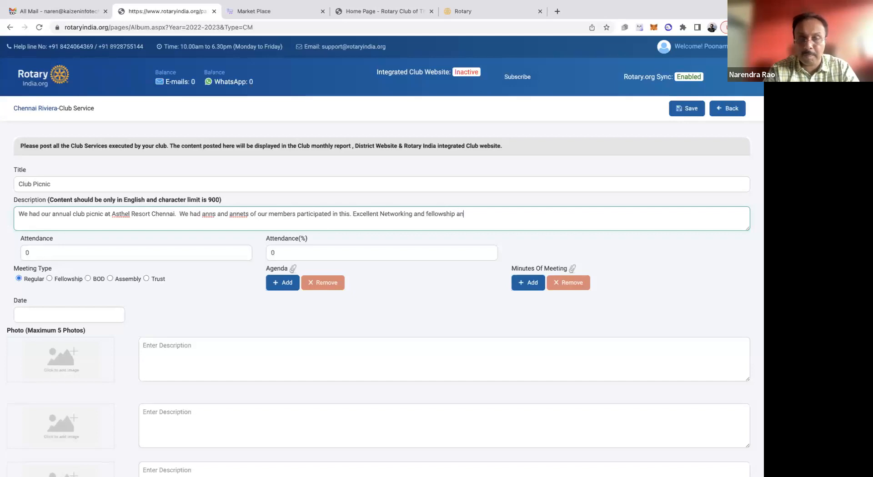
text(d great bon)
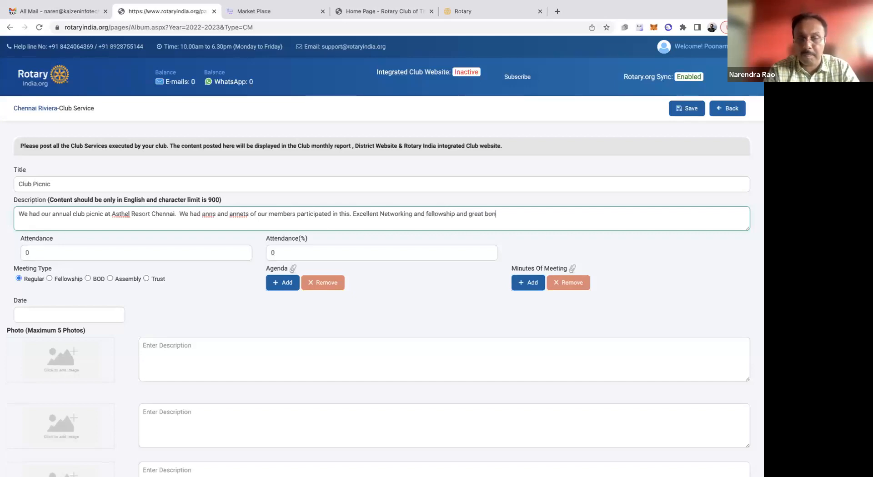
text(ding was the )
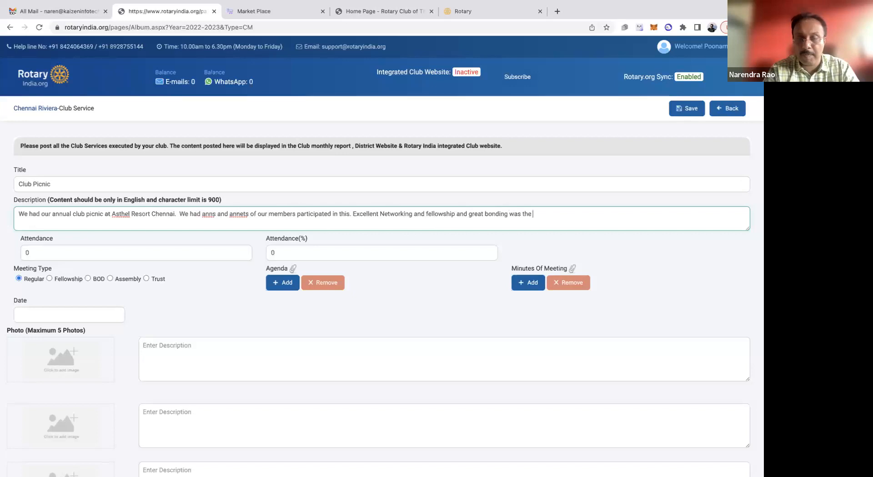
text(outcome of this picnic.)
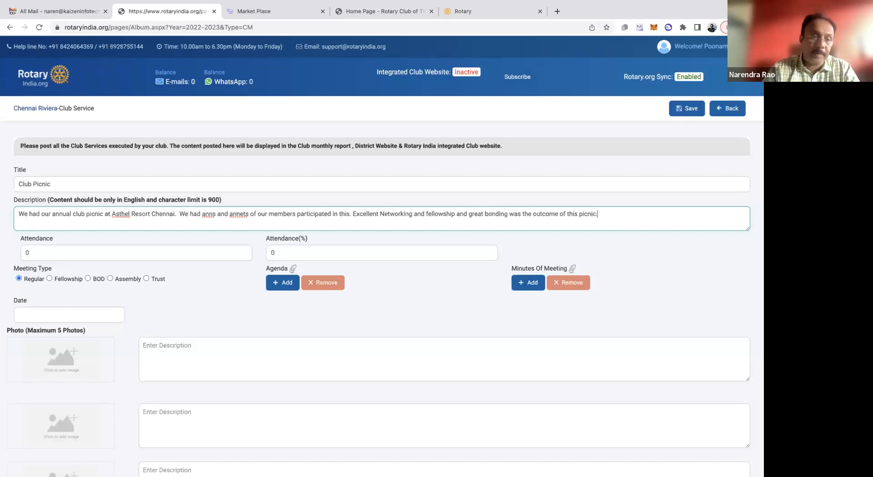
Fill in the Club Picnic meeting details with attendance 25, meeting type Fellowship and date 23/04/2023
click(62, 252)
text(25)
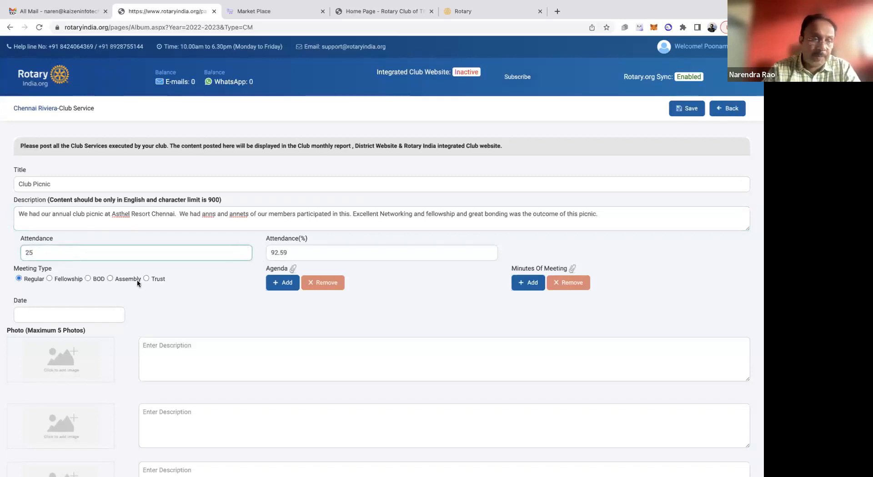
click(48, 278)
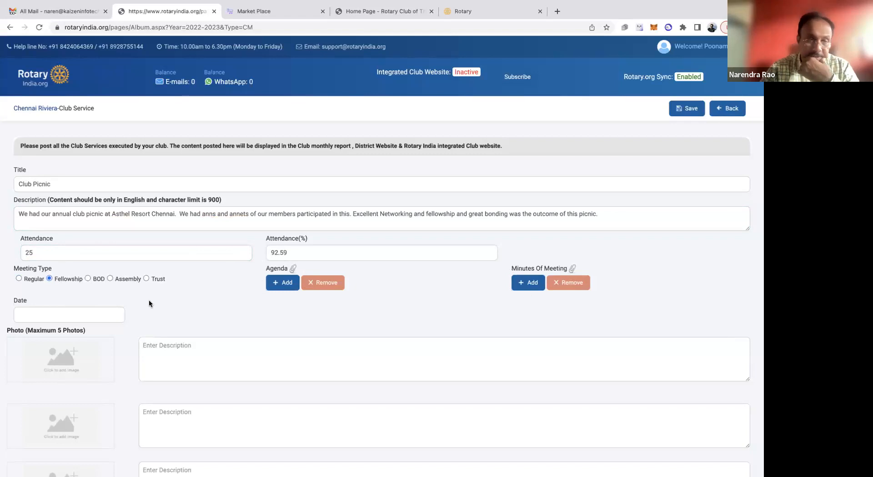
click(84, 315)
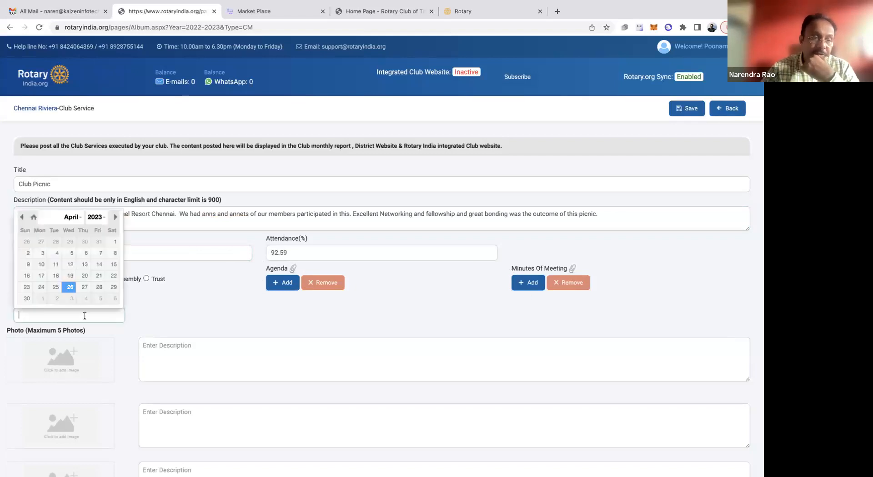
click(27, 287)
Add a Master Class poster image to each of the first two photo slots
click(74, 366)
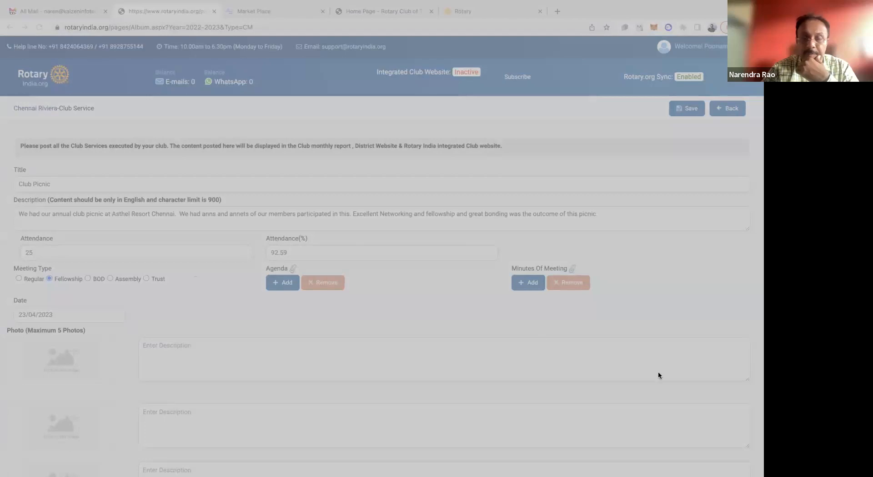
scroll(72, 361, down, 2)
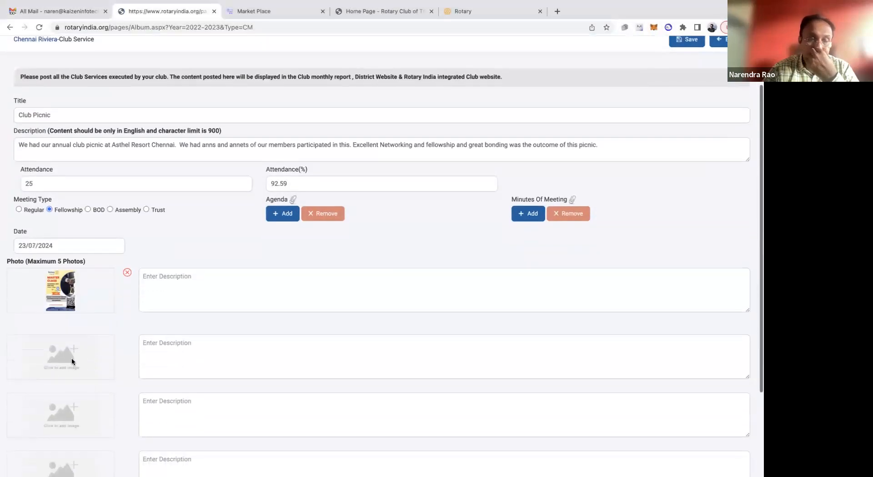
click(63, 362)
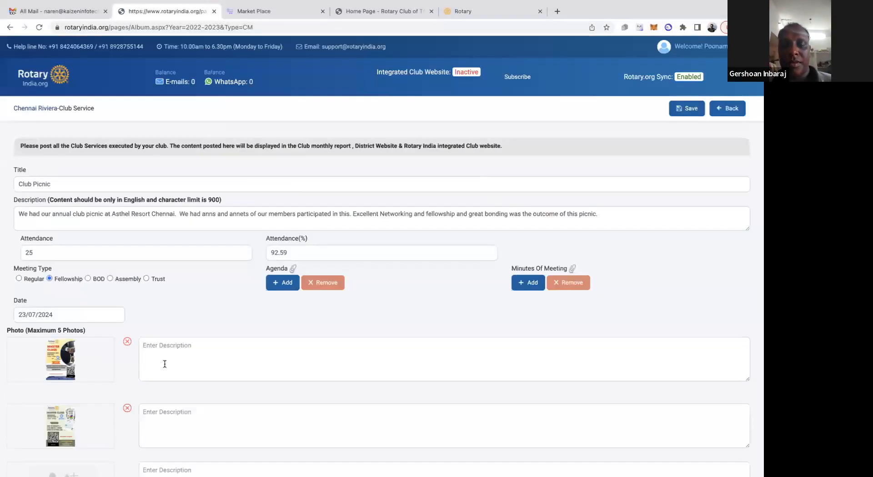
Open the first photo's description for text entry
scroll(111, 392, down, 4)
click(199, 178)
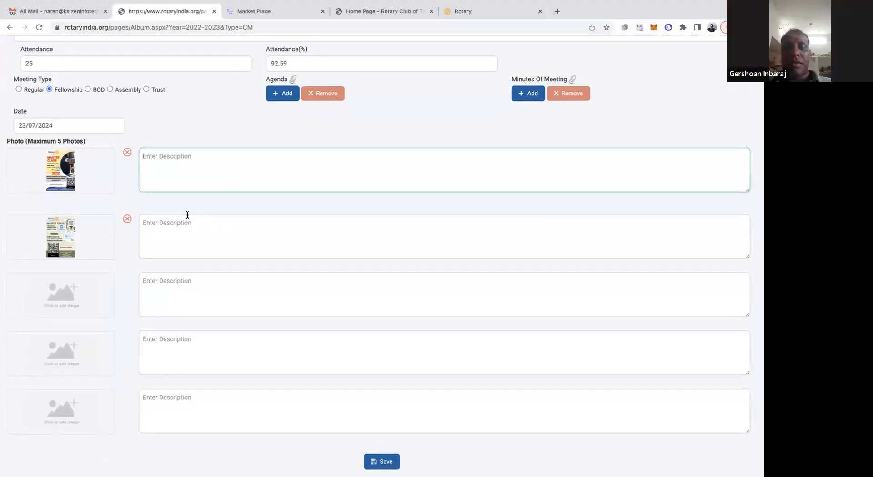
scroll(187, 214, up, 1)
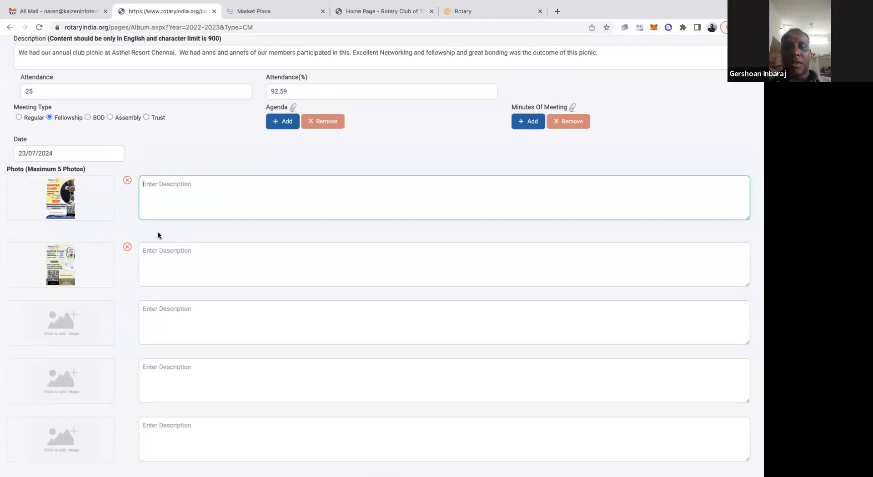
scroll(197, 237, down, 1)
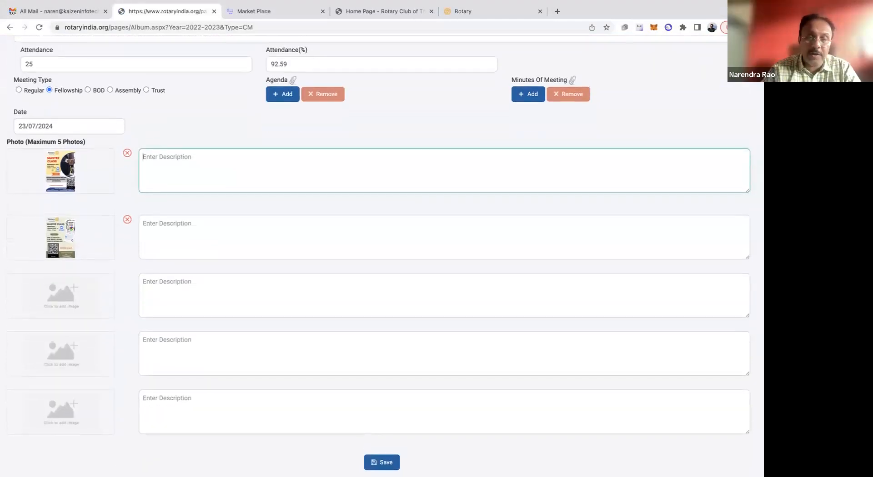
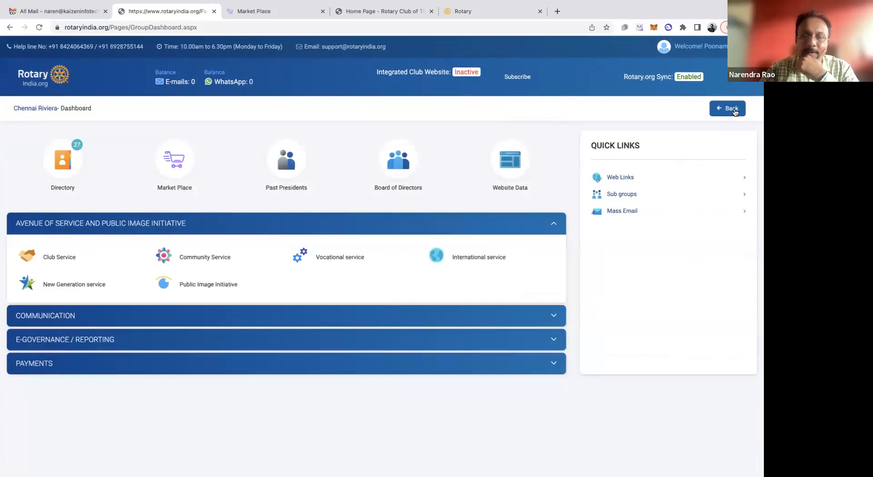
click(735, 113)
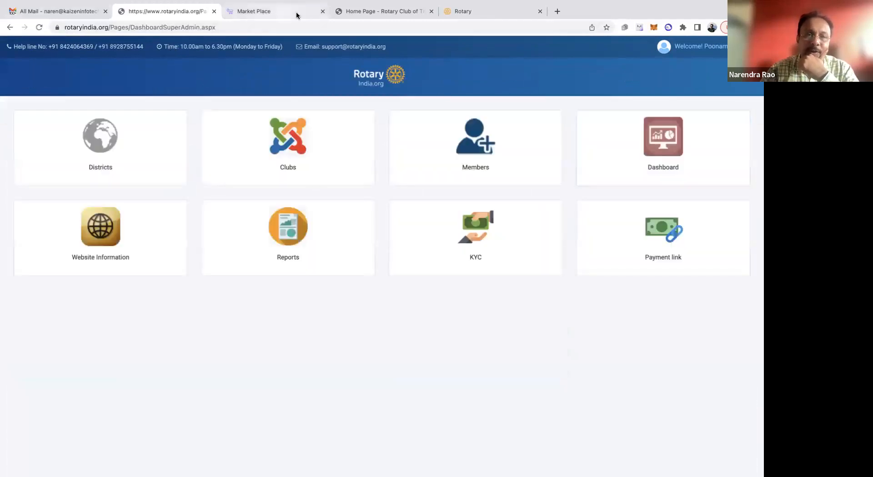
Leave the Chennai Riviera dashboard, open rotaryindia.org and log in to the admin portal with the saved credentials
click(108, 26)
text(rotaryindia.org)
key(Return)
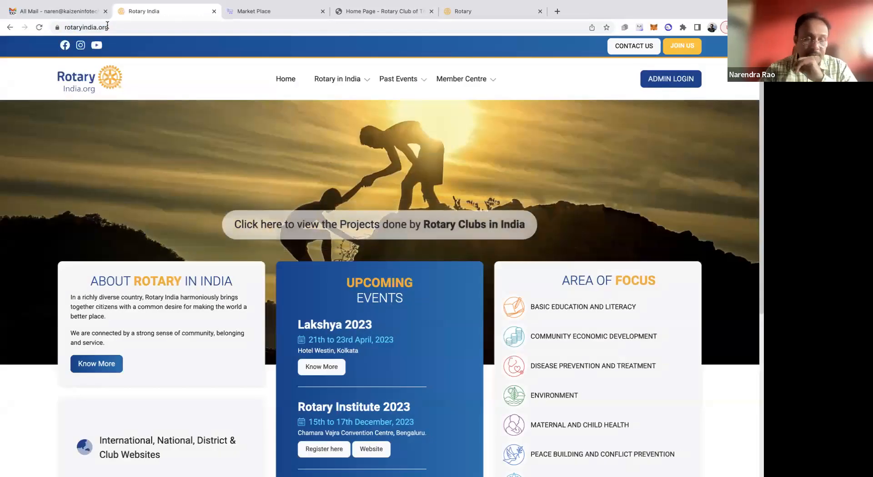
click(673, 80)
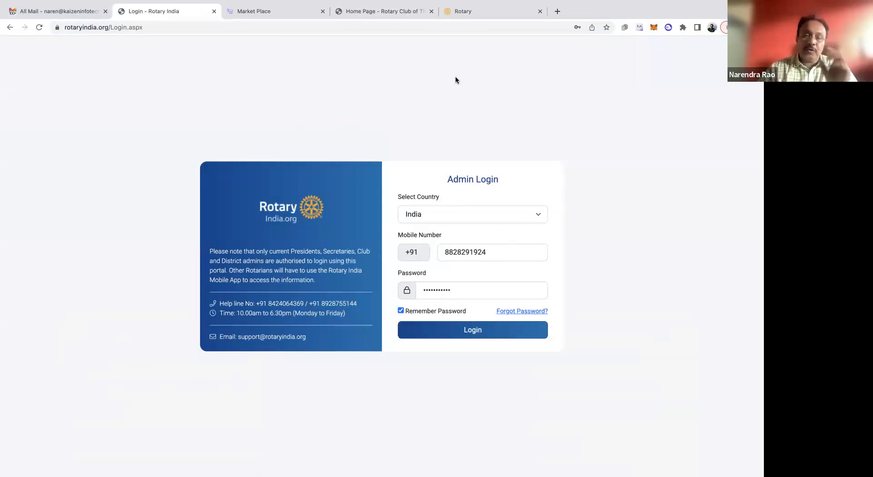
click(472, 332)
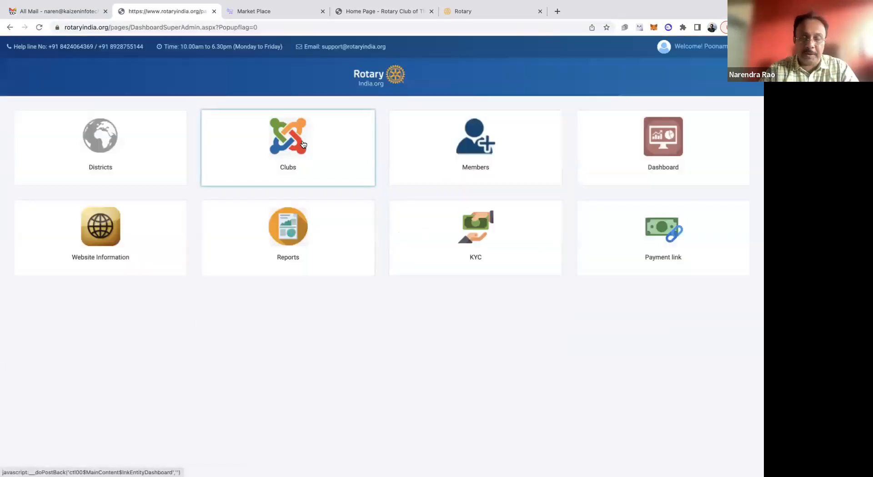
Search the clubs for "thane hills" and open that club's dashboard
click(303, 145)
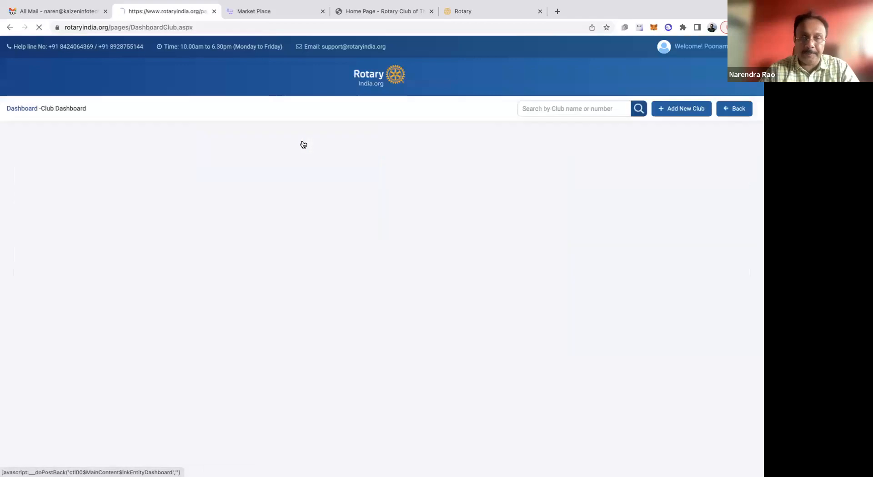
click(554, 110)
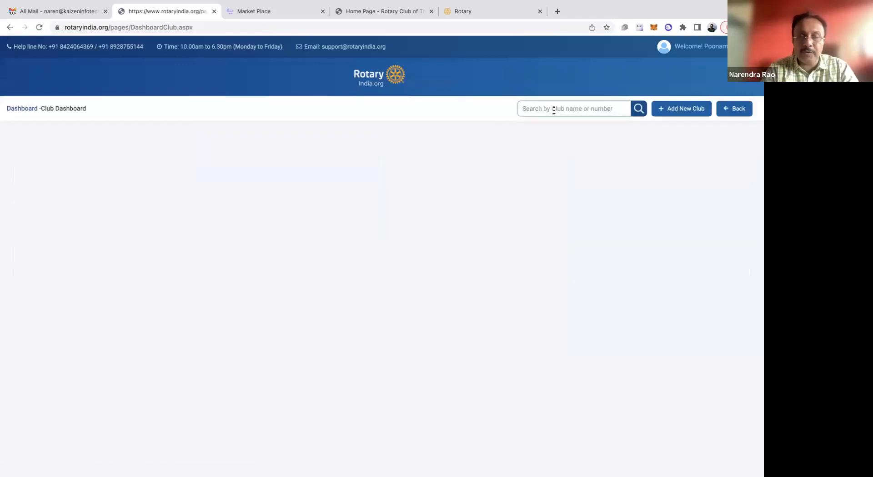
text(cl)
text(hane hills)
click(638, 109)
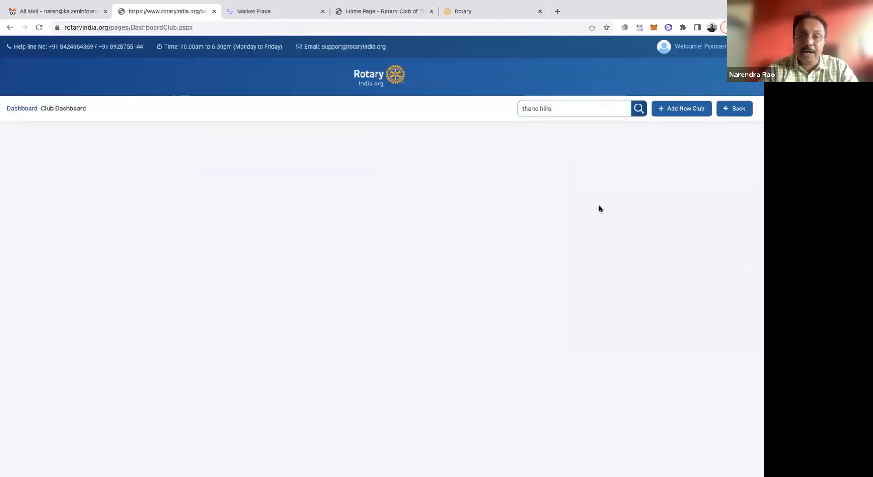
click(680, 155)
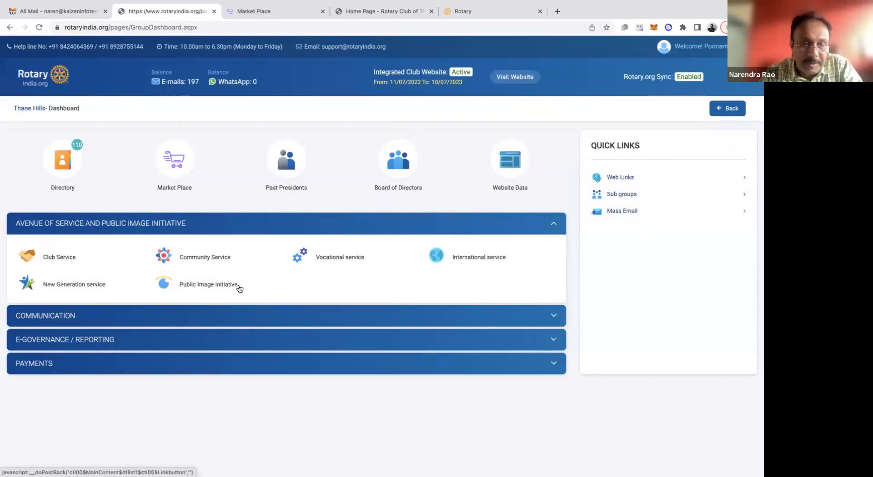
Open the Thane Hills Club Service records and look through the 2022-2023 meeting list
click(69, 260)
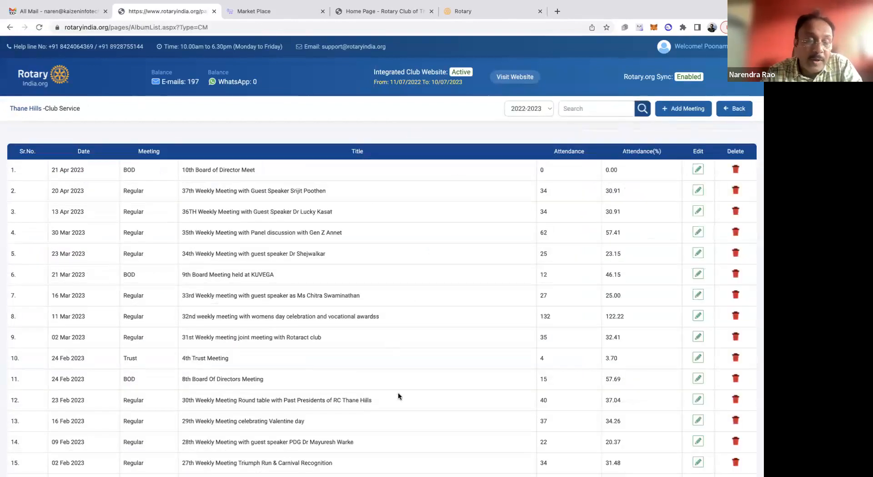
scroll(398, 396, down, 3)
scroll(398, 396, up, 3)
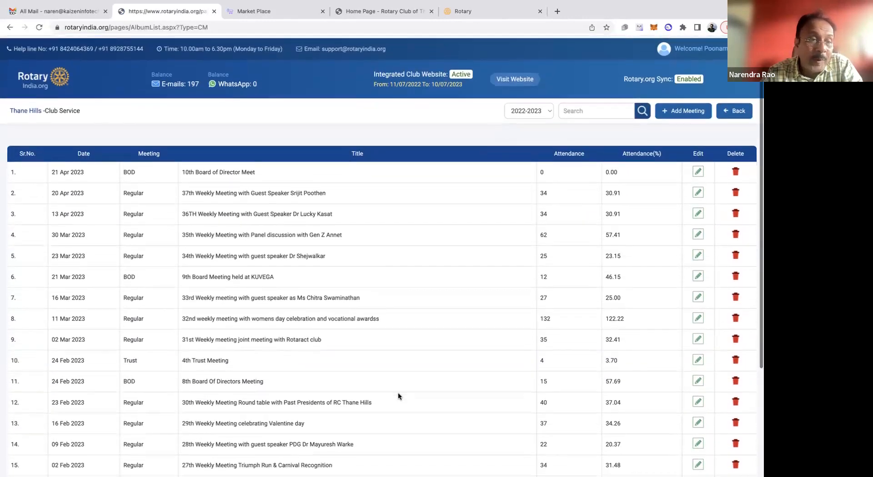
scroll(397, 392, up, 1)
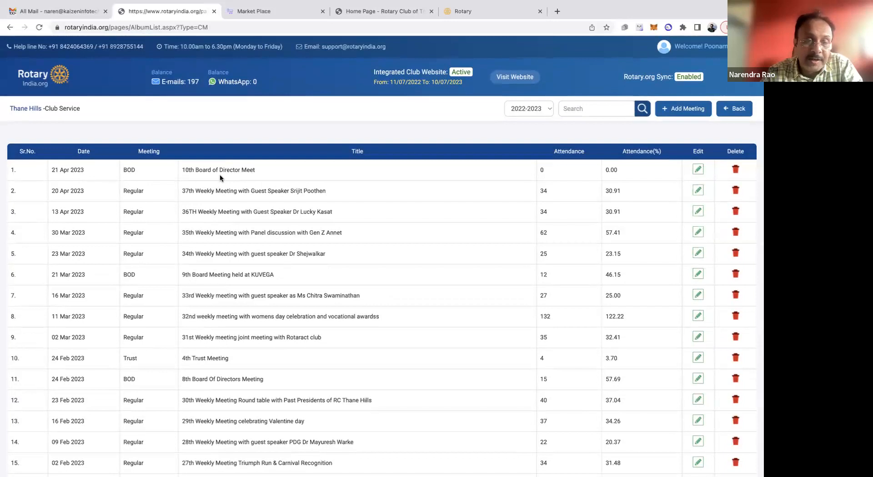
View the details and photos of the 10th Board of Director Meet and the 37th Weekly Meeting
click(697, 171)
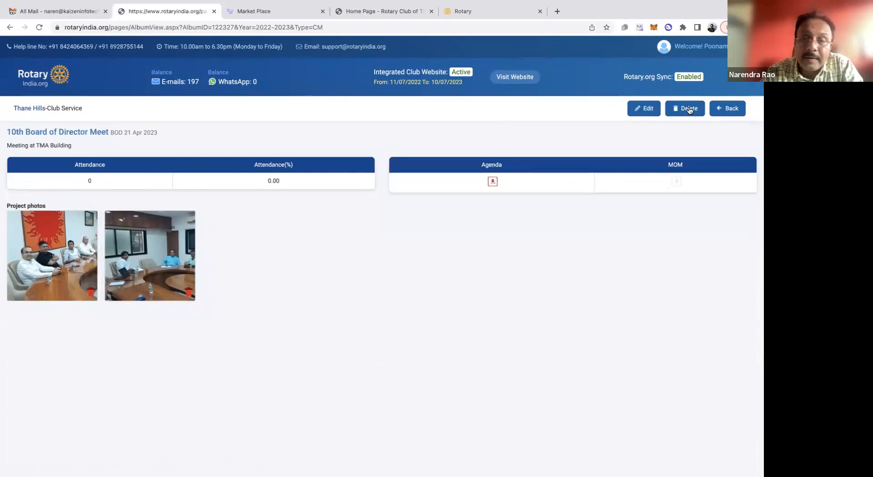
click(729, 107)
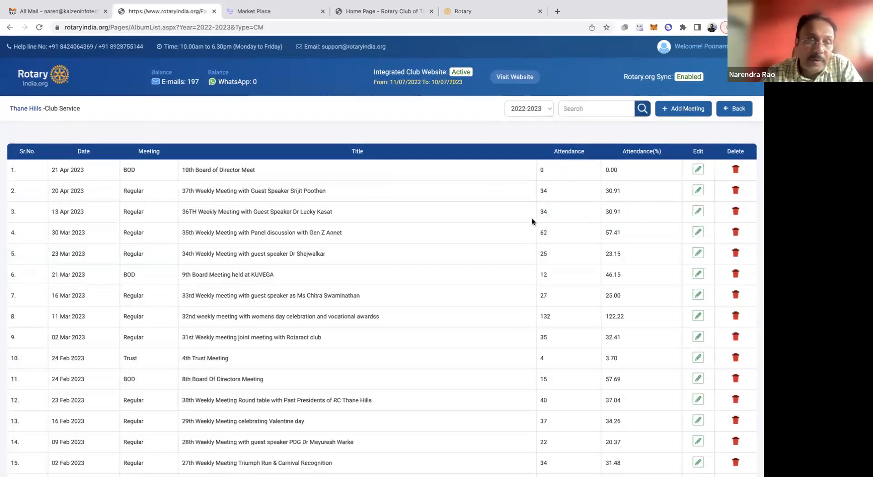
click(698, 193)
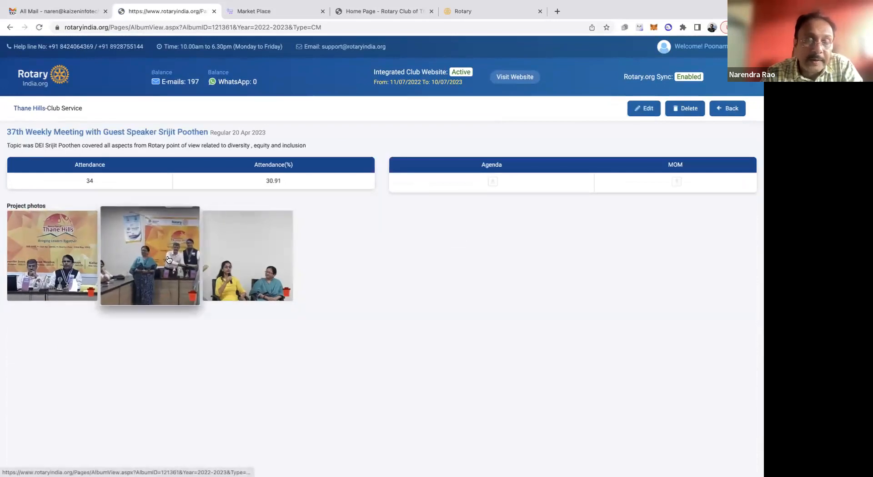
click(730, 112)
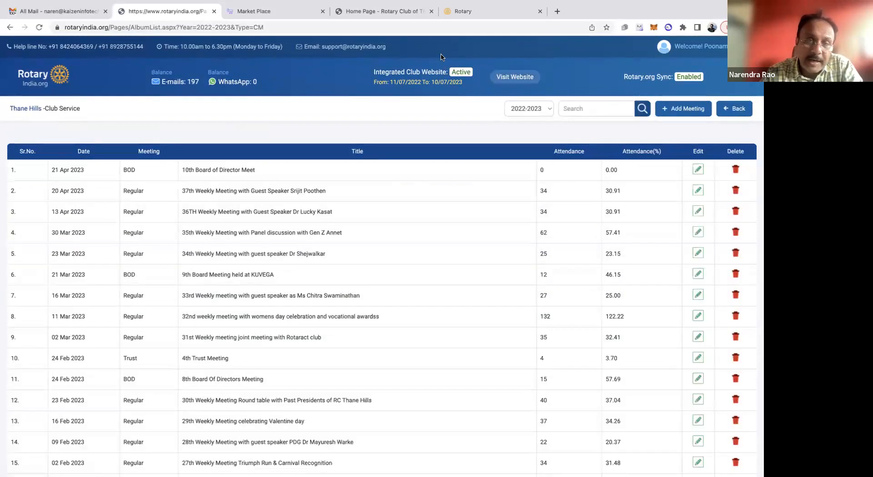
Start a new attendance record under the club's E-Governance / Reporting section and name the event "Club picnic"
click(740, 111)
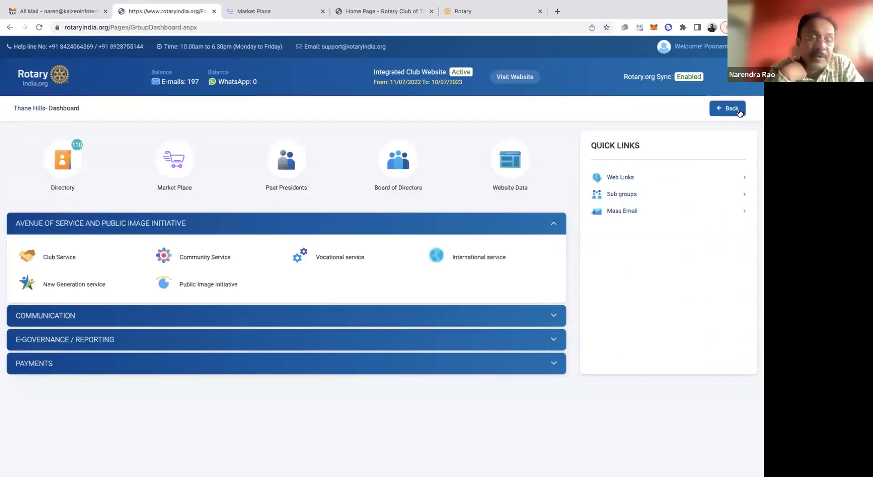
click(350, 340)
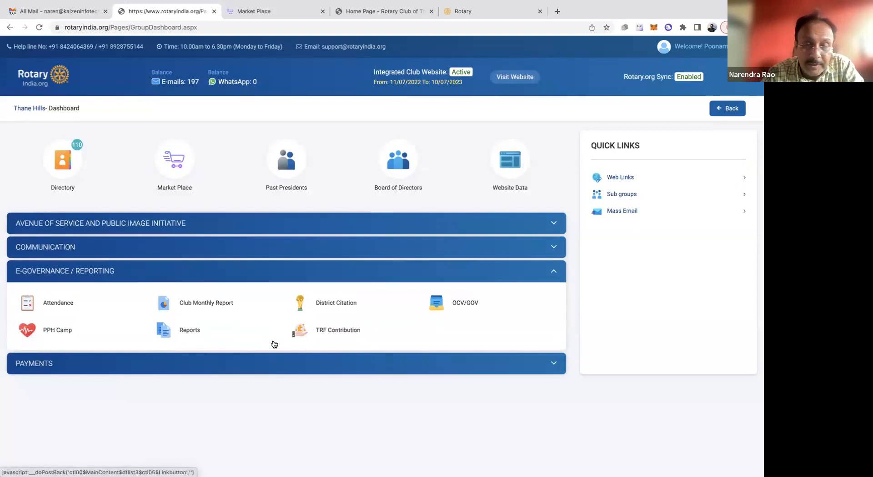
click(60, 305)
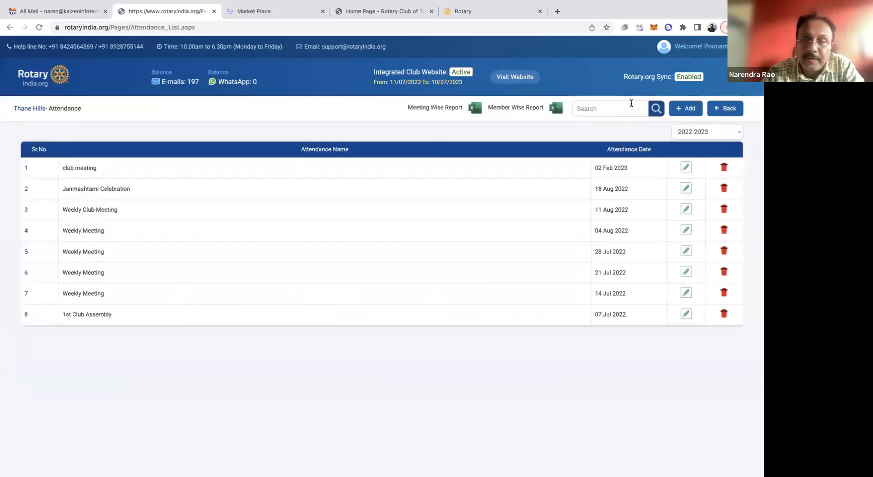
click(686, 109)
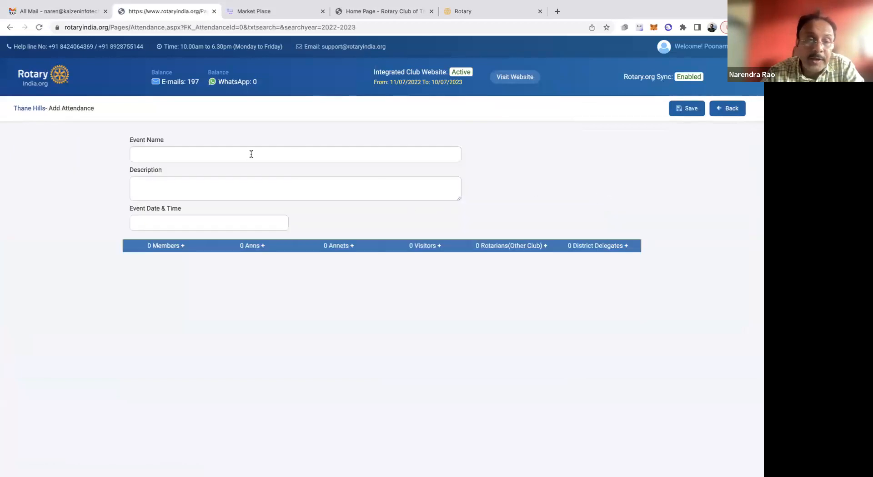
click(245, 156)
text(Club)
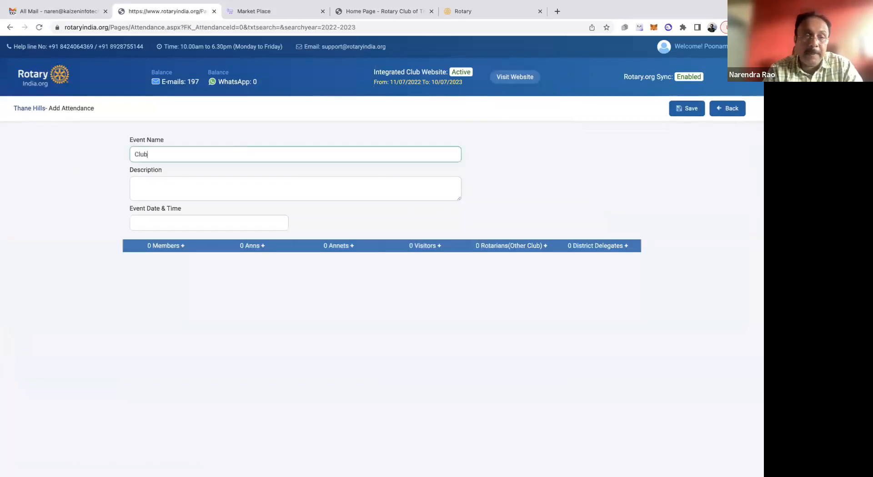
text( pinci)
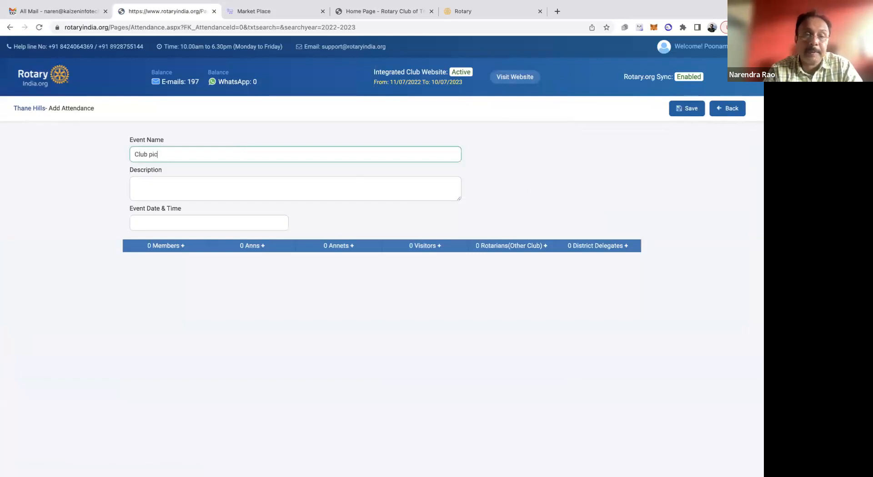
Enter "Annual club picnic at Asther resort" as the event description
click(229, 187)
text(Thi)
key(BackSpace)
key(BackSpace)
key(BackSpace)
text(Ann)
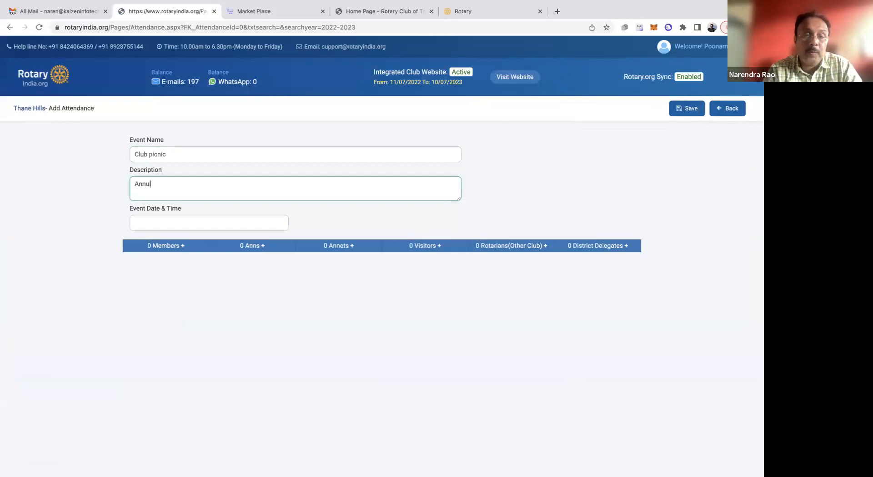
text(ual club picnic at Ashet)
key(BackSpace)
key(BackSpace)
key(BackSpace)
text(ther ER)
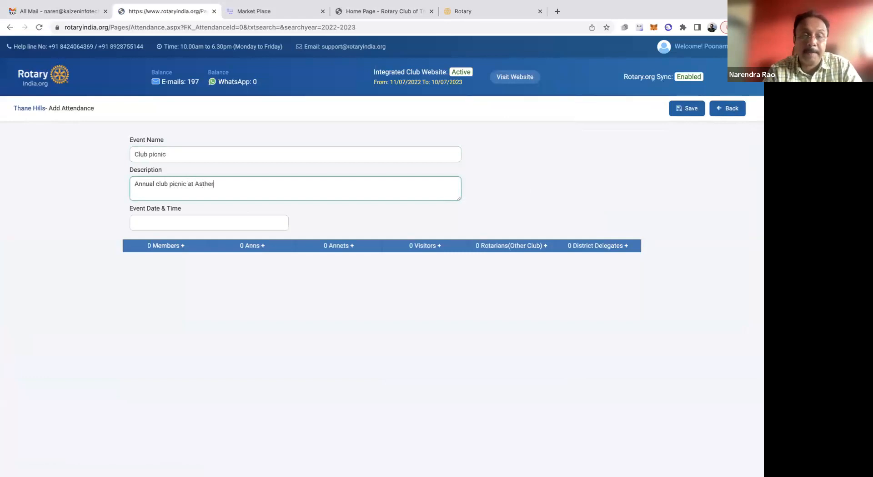
key(BackSpace)
key(BackSpace)
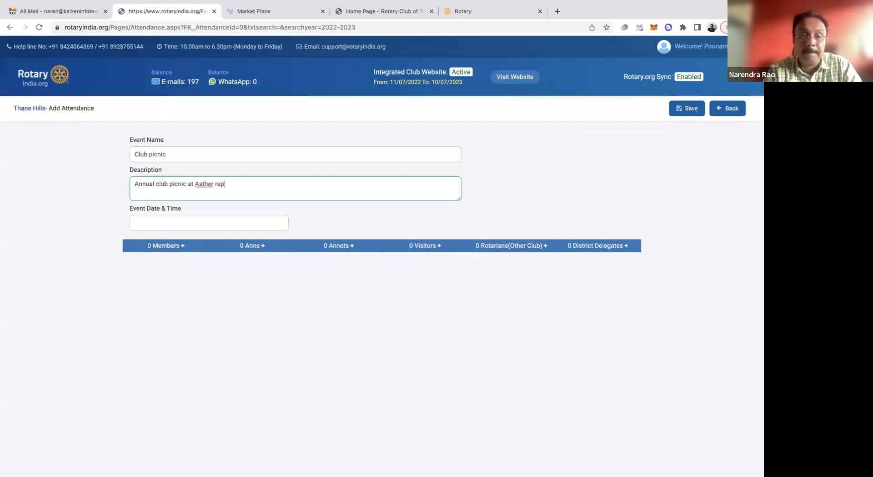
text(rese)
key(BackSpace)
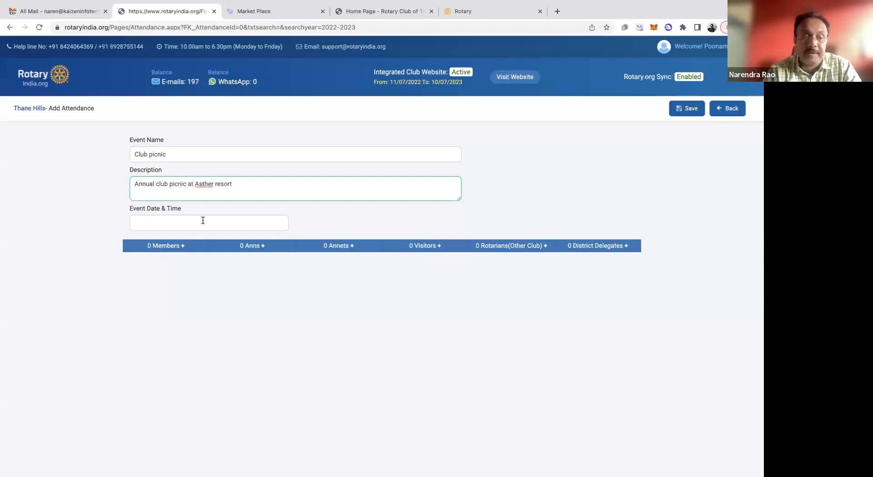
Set the event date and time to 23/04/2023 08:55
click(203, 221)
click(143, 197)
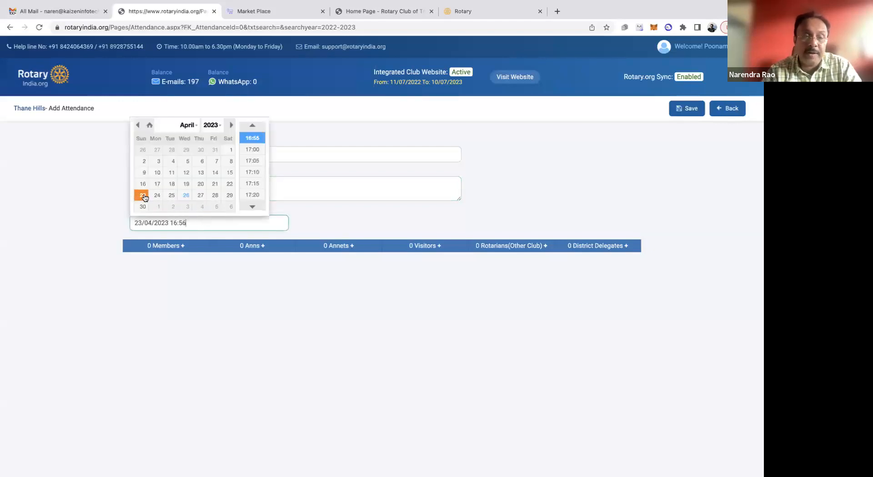
scroll(252, 150, up, 20)
click(254, 149)
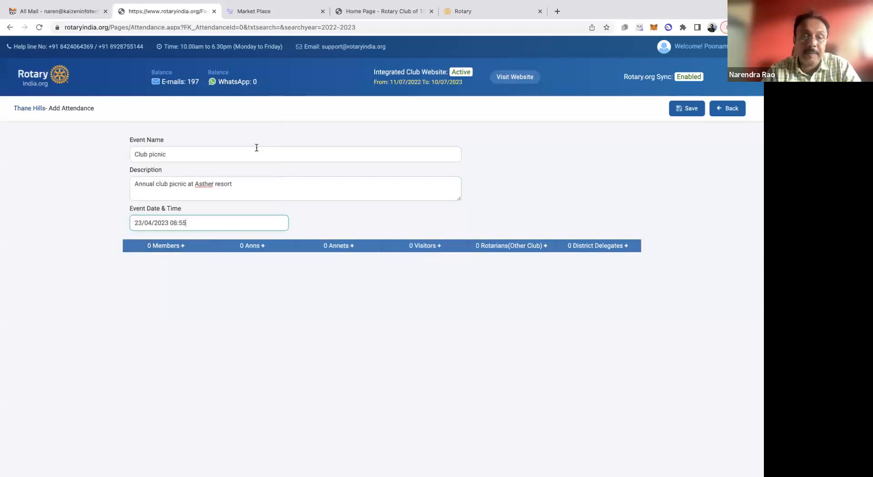
Open the event's member list for marking attendance, check all members at once and clear that selection again
click(186, 247)
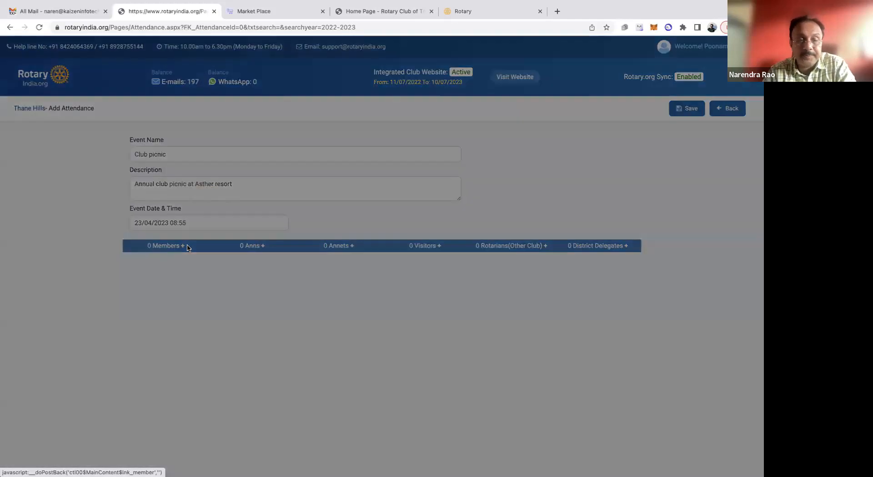
scroll(316, 377, down, 1)
scroll(316, 379, down, 10)
scroll(316, 379, up, 11)
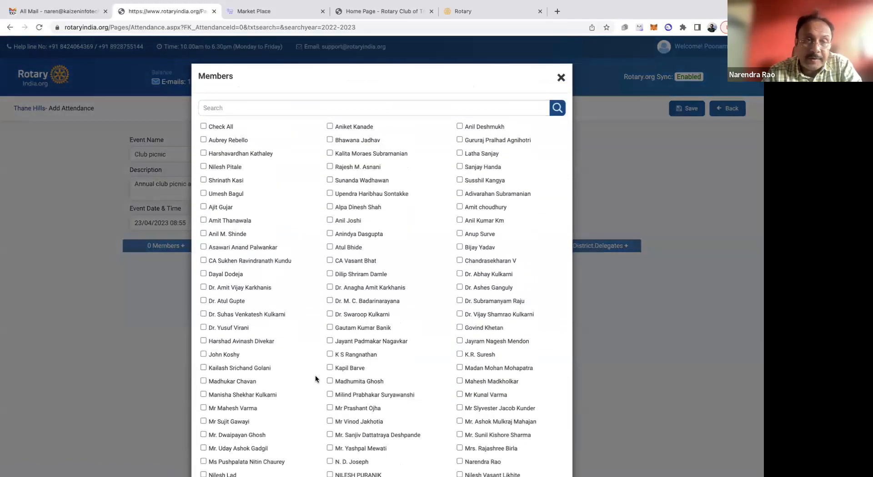
click(204, 127)
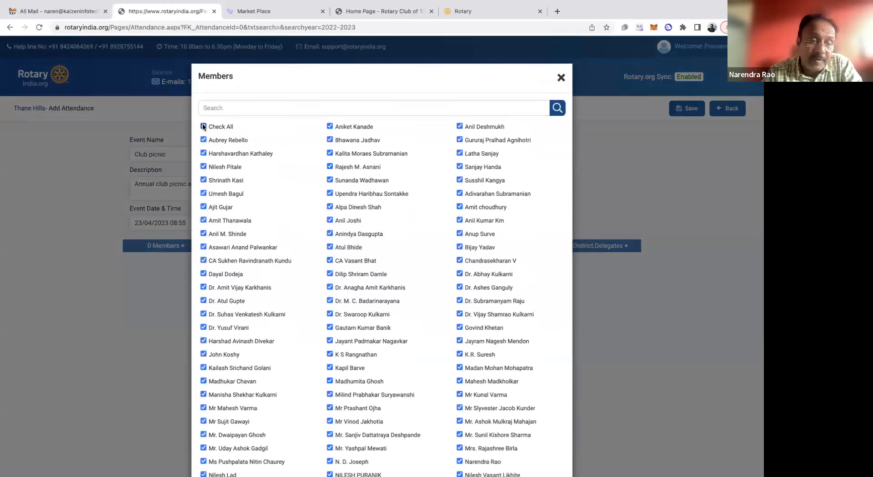
click(203, 127)
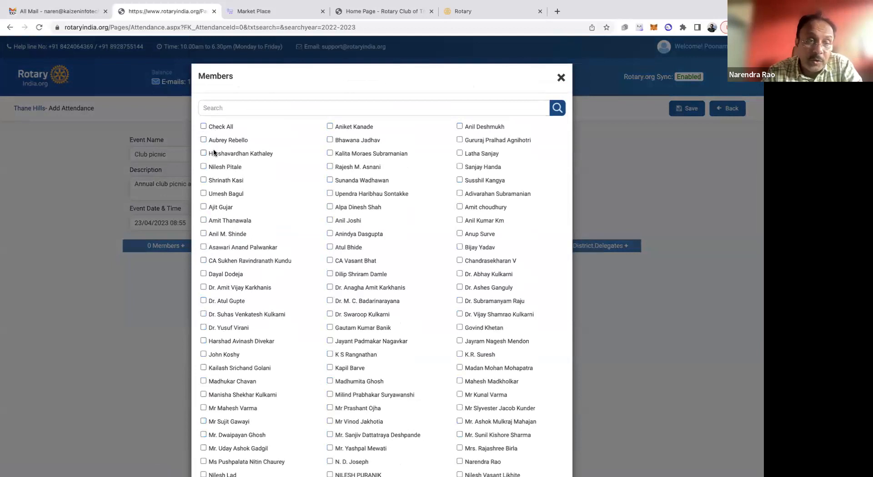
Mark 17 individual members as attending in the event's member list and confirm the selection
click(203, 167)
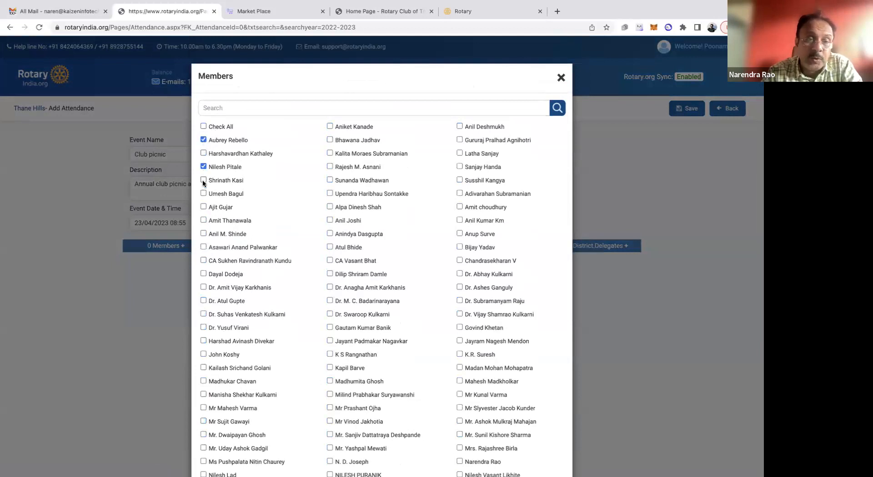
click(204, 194)
click(203, 234)
click(203, 220)
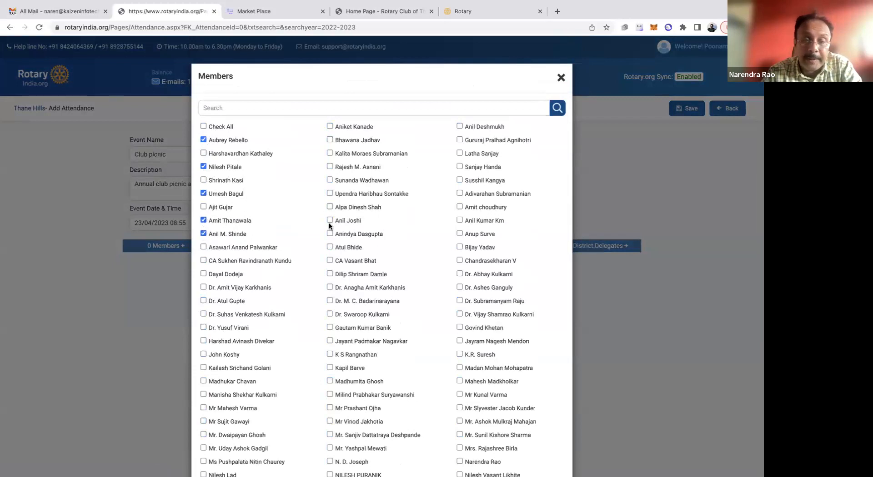
click(329, 206)
click(329, 193)
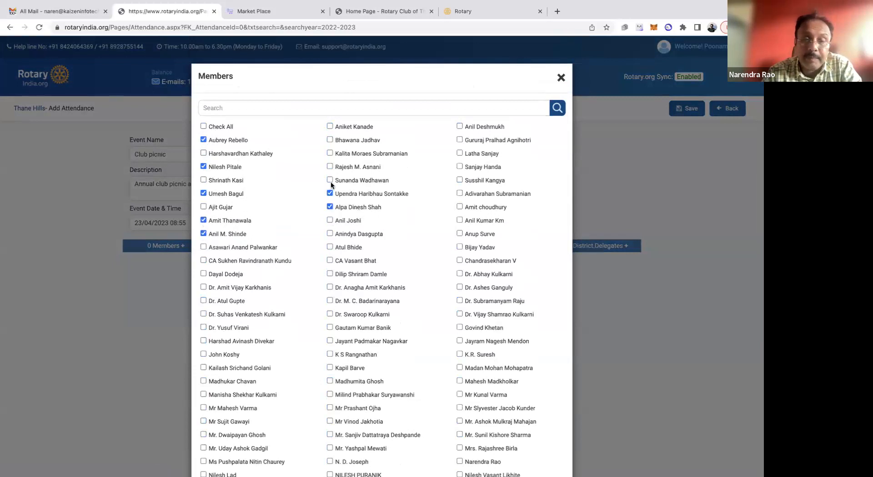
click(329, 247)
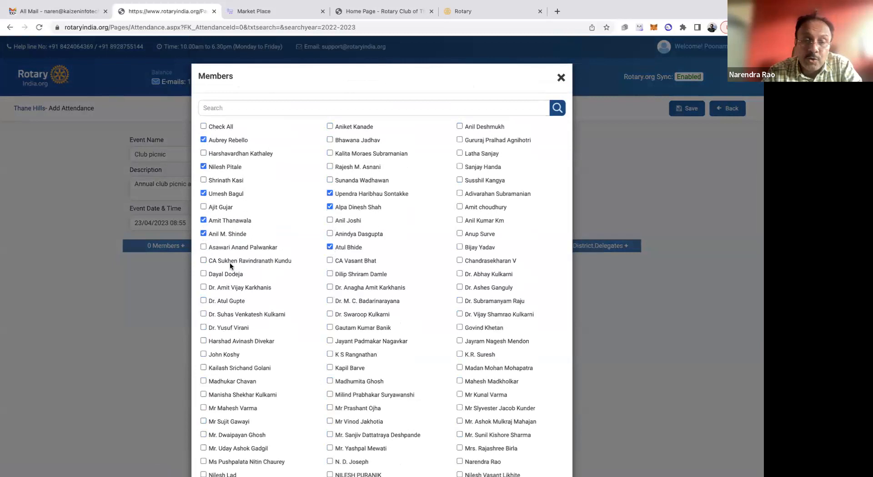
click(203, 261)
click(204, 273)
click(203, 288)
click(330, 300)
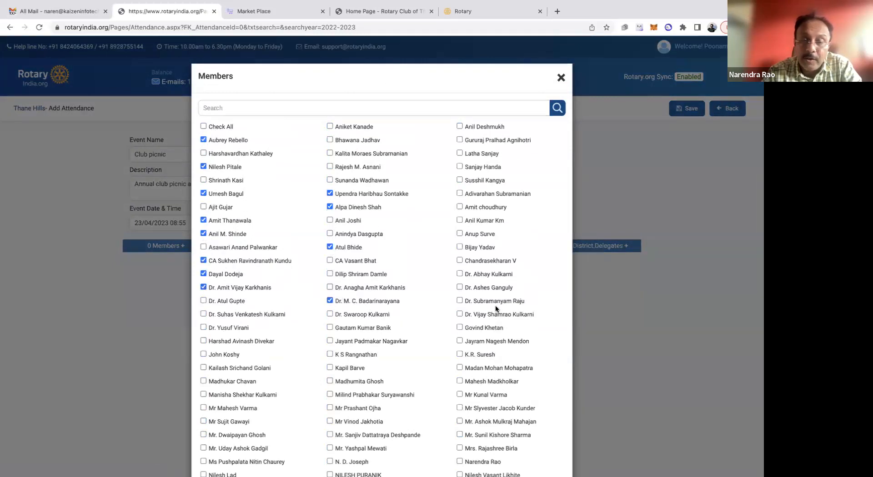
click(459, 287)
click(459, 273)
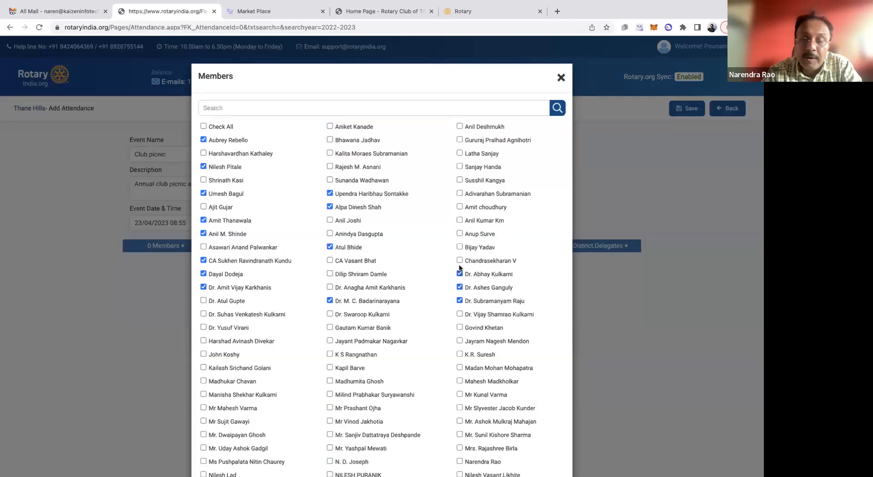
click(459, 234)
click(459, 207)
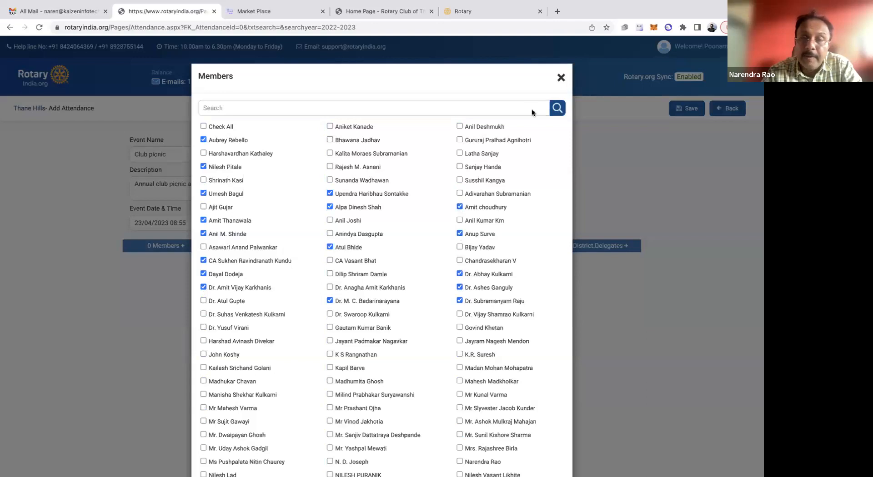
scroll(487, 277, down, 5)
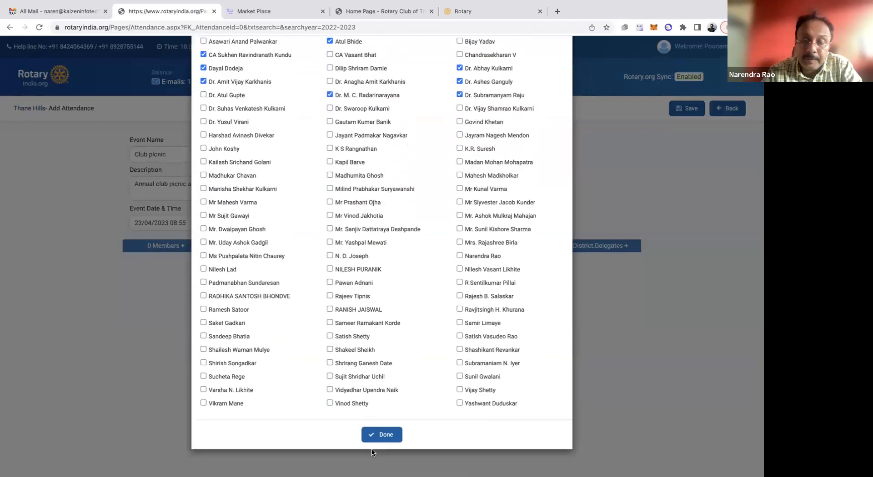
click(384, 437)
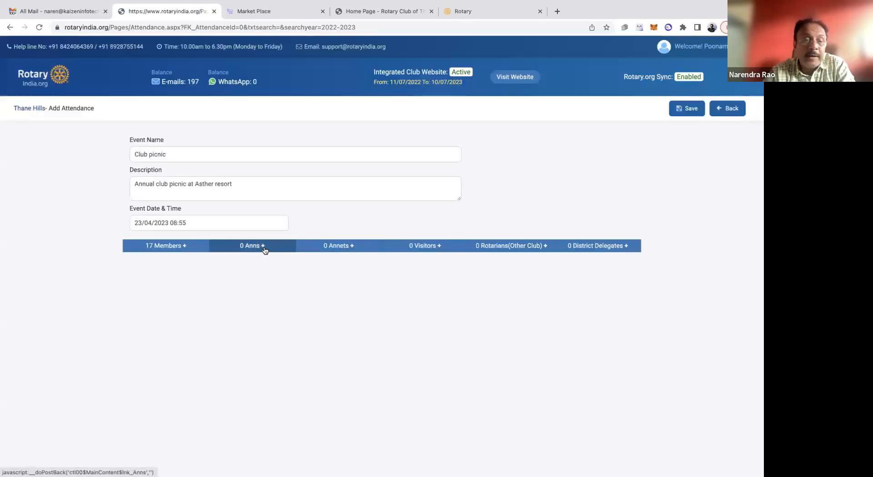
Open the event's Anns list, add one entry and enter the attending Ann's first name
click(265, 250)
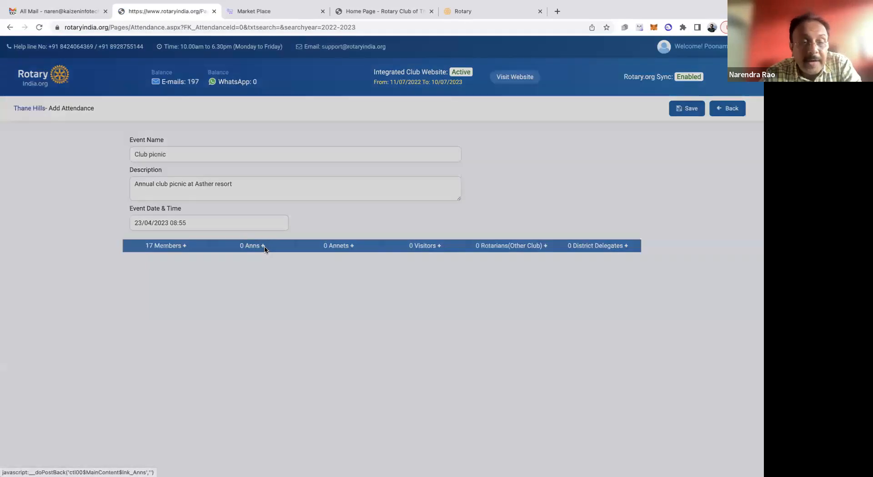
click(541, 111)
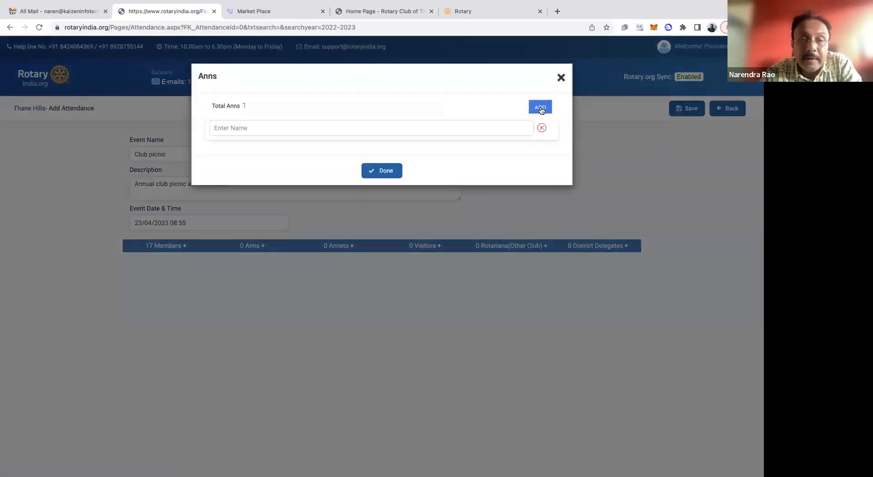
click(429, 132)
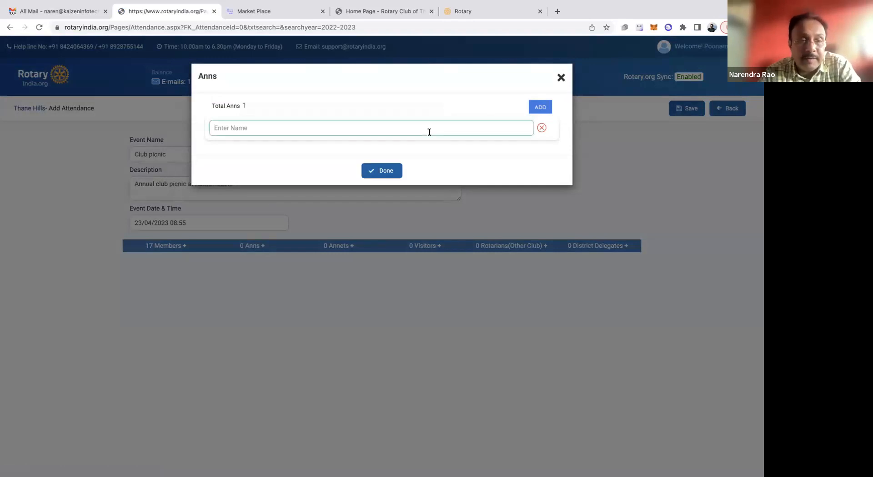
text(Aruna)
Add four more blank name rows to the Anns list
click(540, 108)
click(309, 153)
text(Sa)
key(BackSpace)
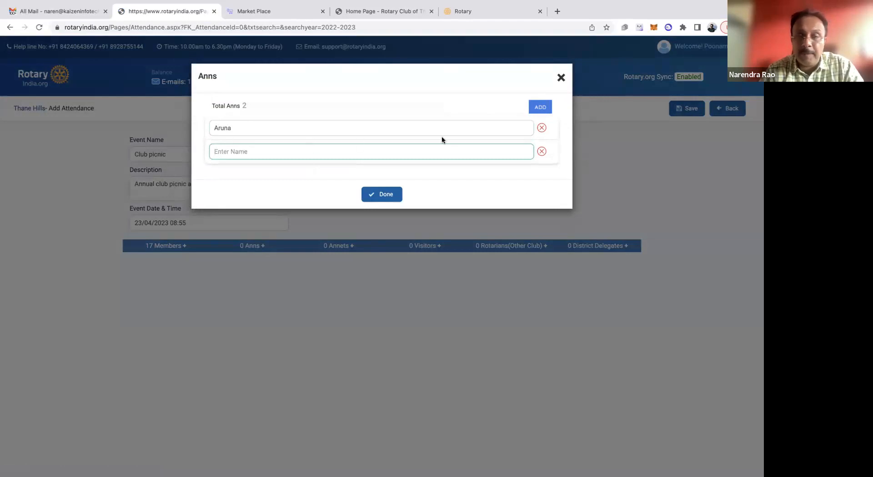
click(541, 108)
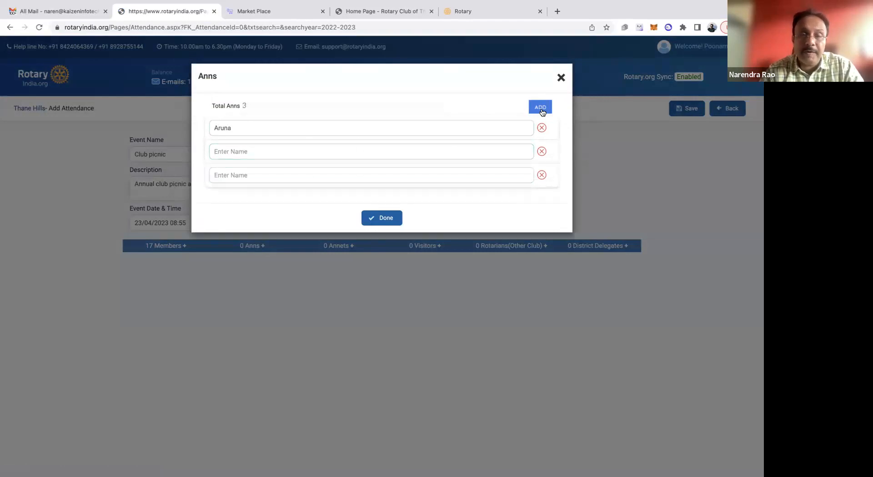
click(541, 108)
click(541, 109)
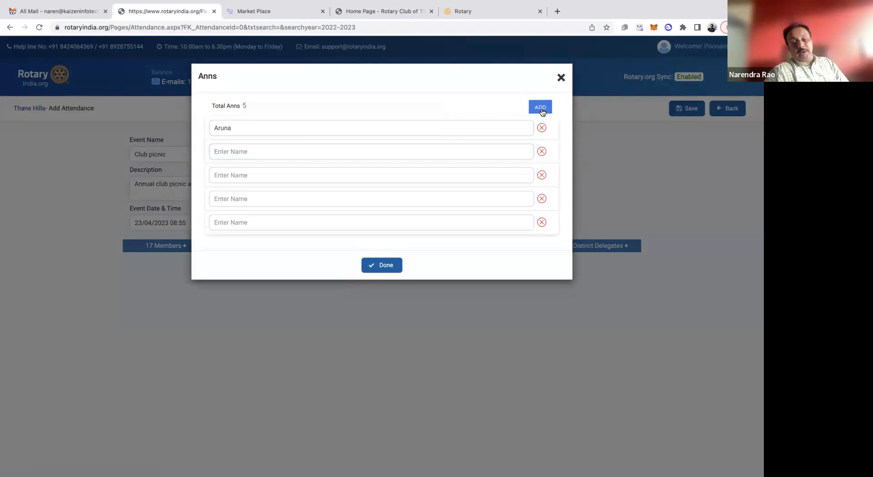
Fill the four blank Anns rows with the placeholder names a, b, c and d, and confirm the list
click(291, 152)
text(a)
click(239, 175)
text(b)
click(227, 204)
text(c)
click(228, 221)
text(d)
click(389, 272)
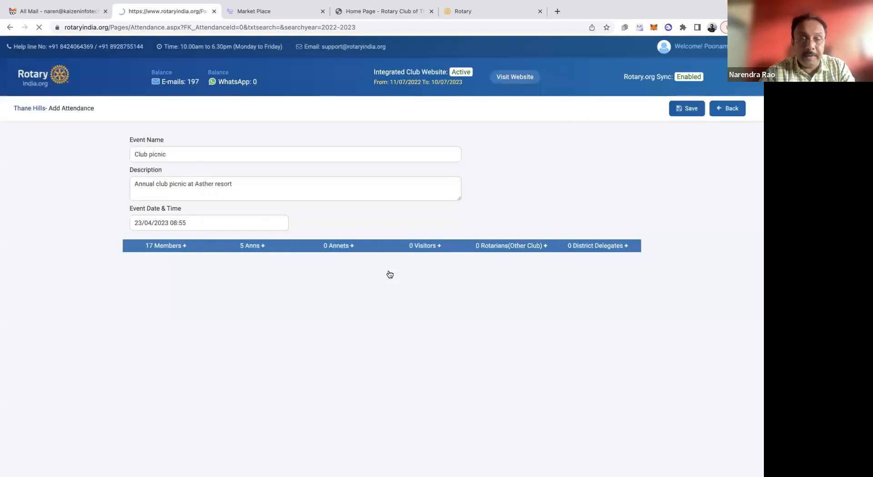
Add two Annets to the event with the placeholder names e and g, and confirm the list
click(351, 248)
click(489, 107)
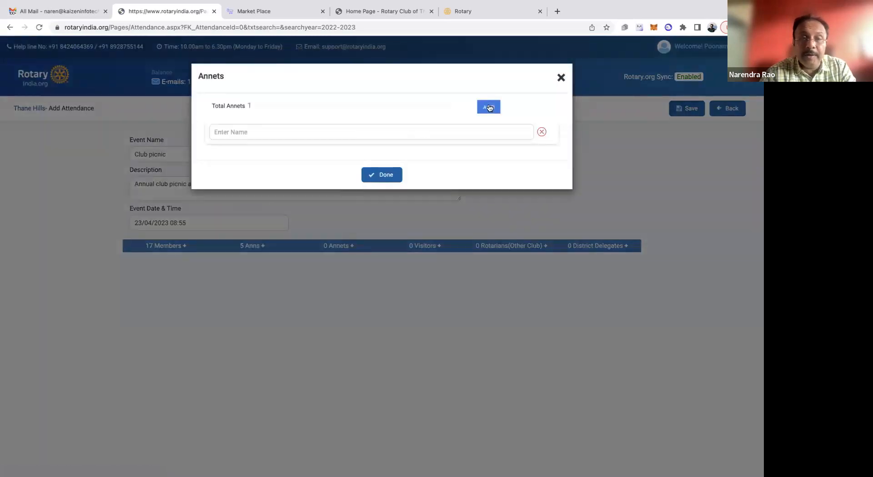
click(364, 129)
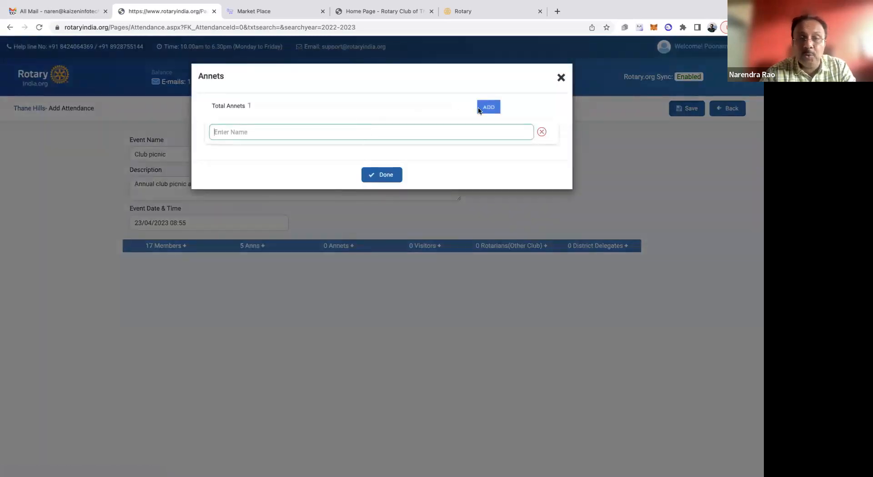
text(e)
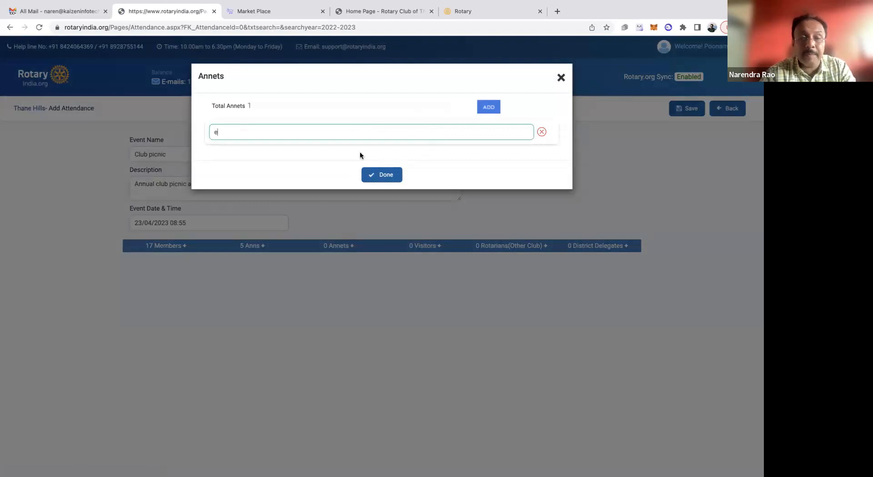
click(488, 109)
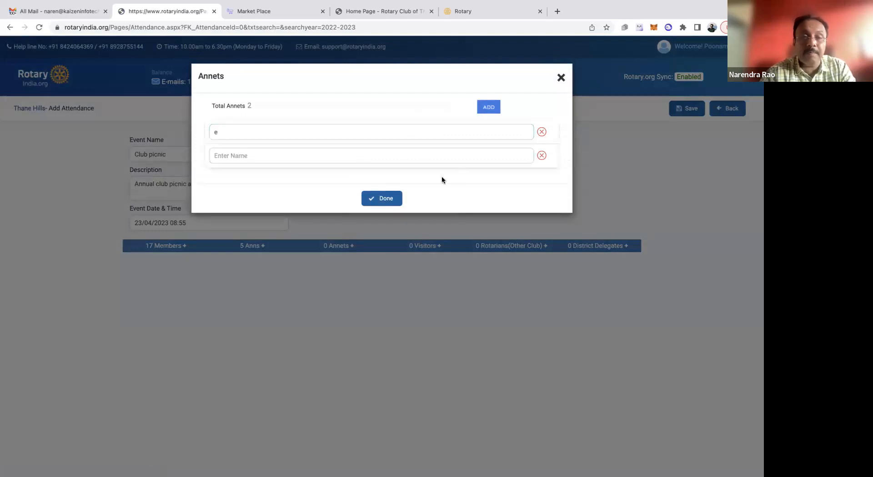
click(301, 161)
text(e)
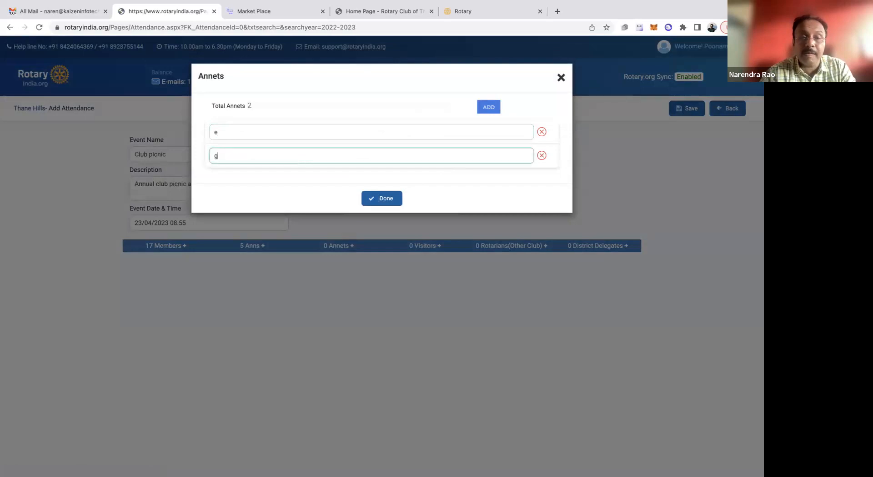
click(382, 199)
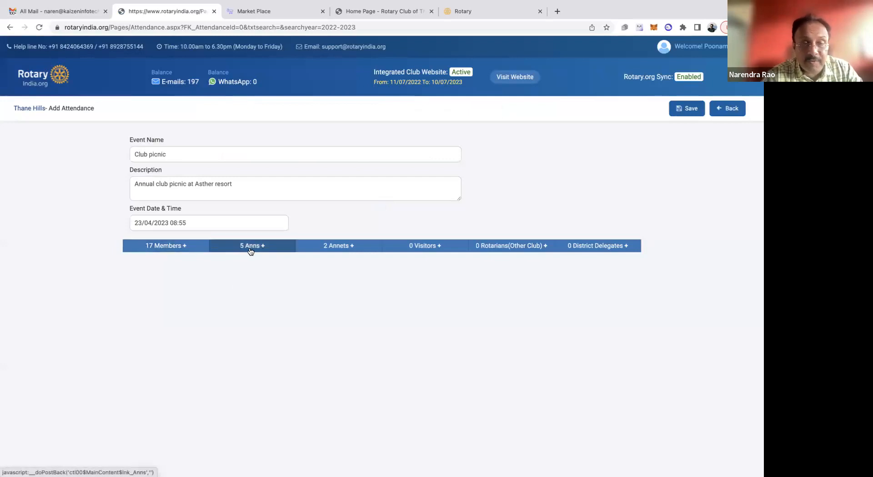
Add one visitor to the event with the visitor's full name and the inviting person's full name, and confirm the list
click(438, 247)
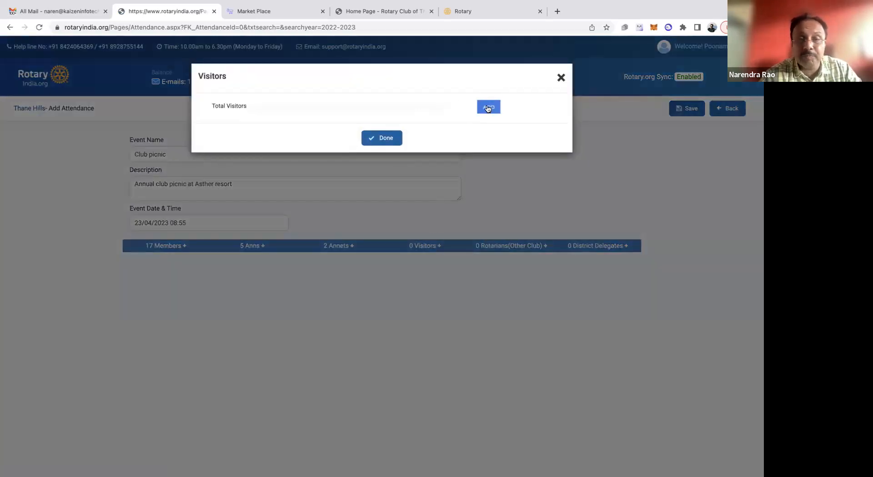
click(488, 109)
click(345, 148)
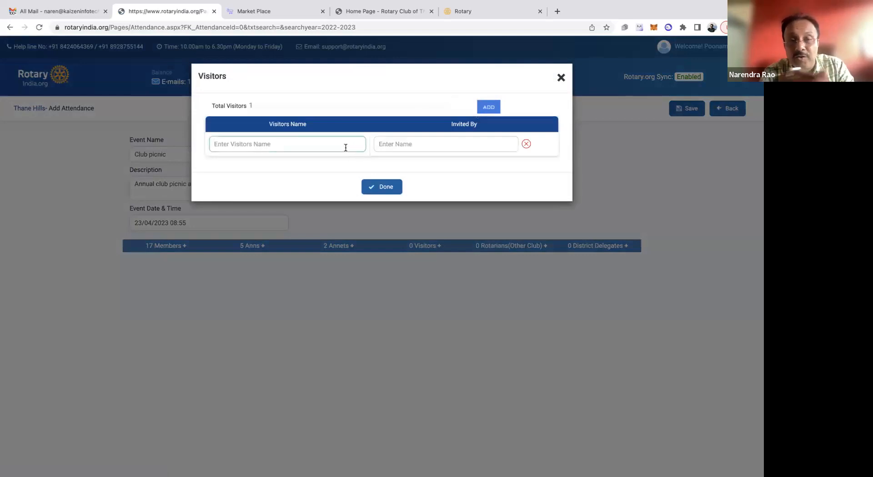
click(378, 144)
text(Gu)
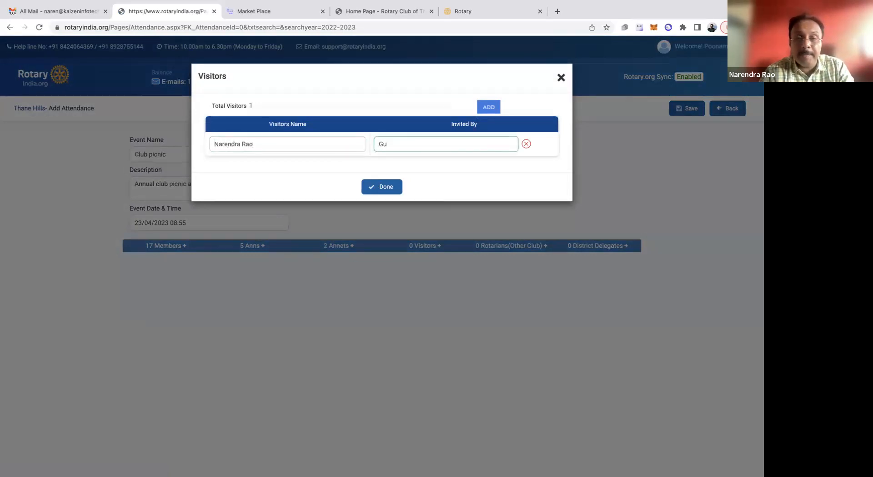
text( P)
key(BackSpace)
key(BackSpace)
key(BackSpace)
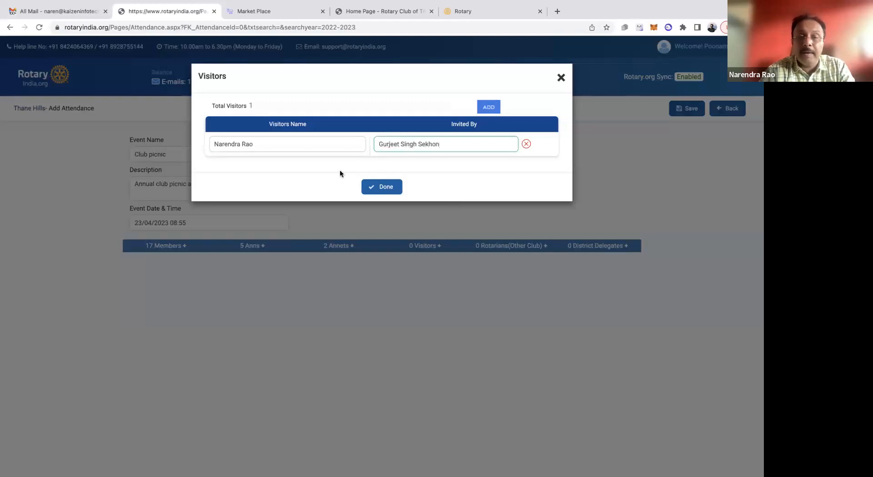
click(388, 188)
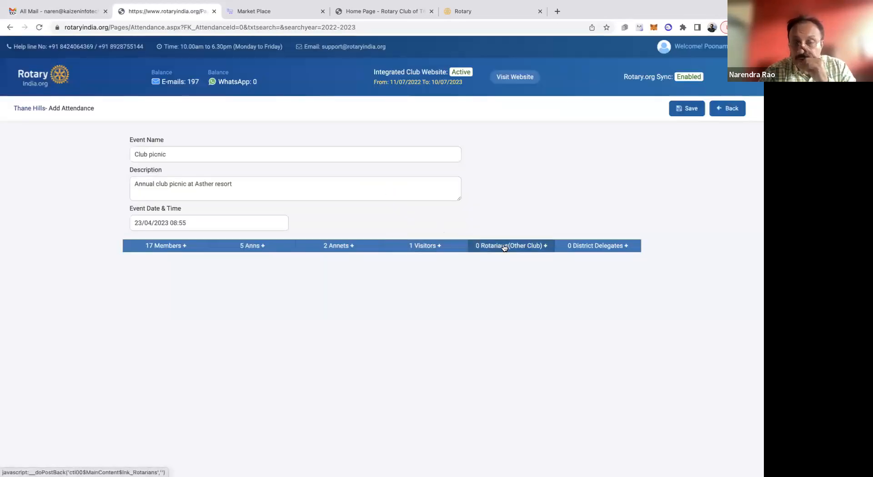